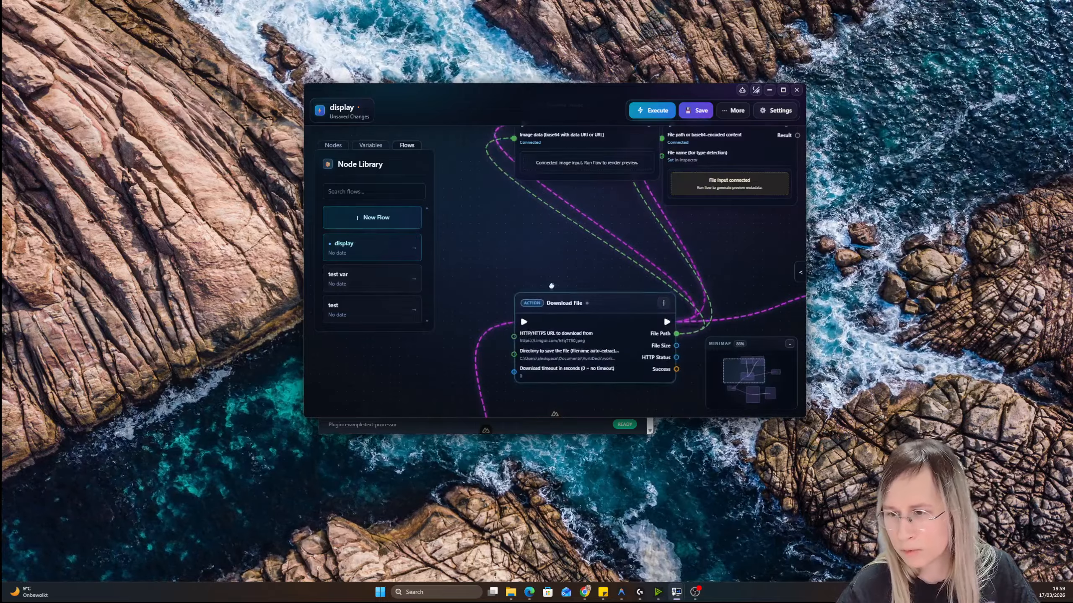
Remove the incoming link of the Download File node and reconnect it from the Button Trigger's flow output
{"action": "left_click_drag", "start_coordinate": [550, 285], "coordinate": [690, 117]}
{"action": "left_click_drag", "start_coordinate": [606, 192], "coordinate": [477, 269]}
{"action": "left_click", "coordinate": [477, 269]}
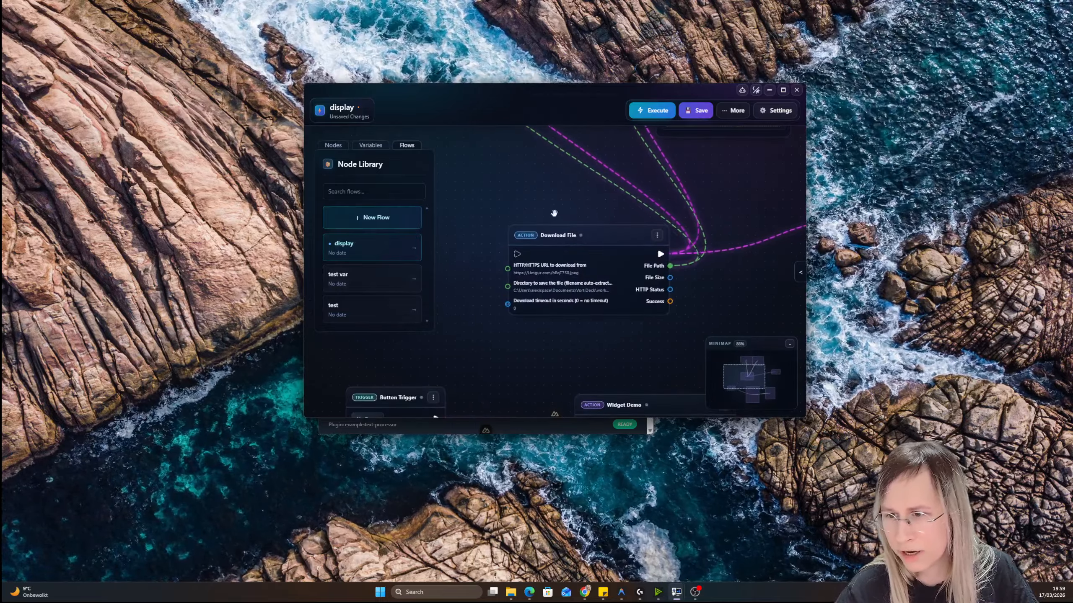
{"action": "left_click_drag", "start_coordinate": [564, 196], "coordinate": [580, 182]}
{"action": "scroll", "coordinate": [581, 182], "scroll_direction": "down", "scroll_amount": 2}
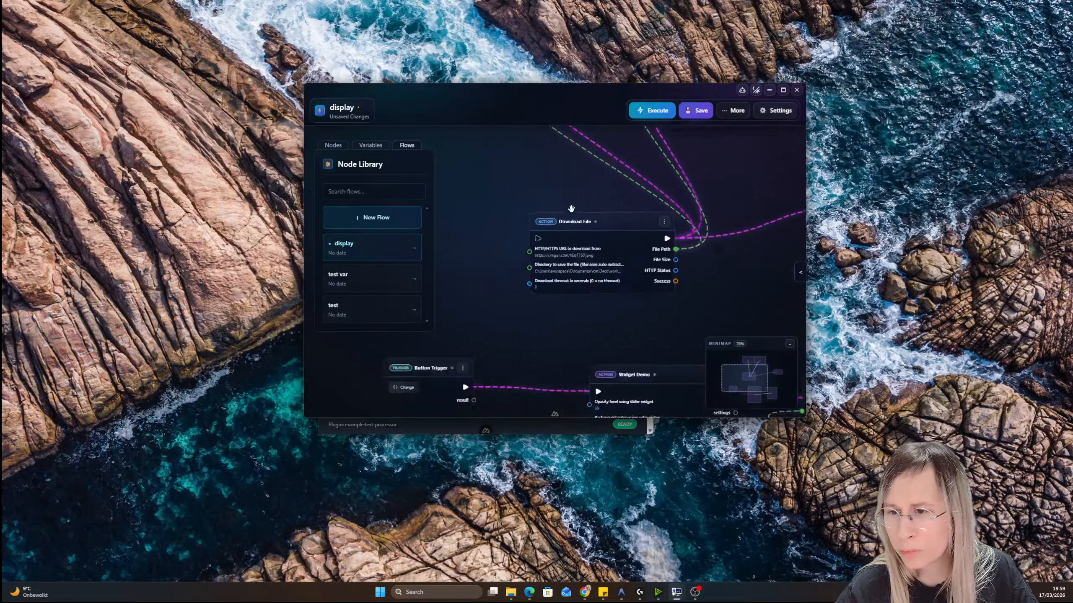
{"action": "left_click_drag", "start_coordinate": [480, 359], "coordinate": [545, 227]}
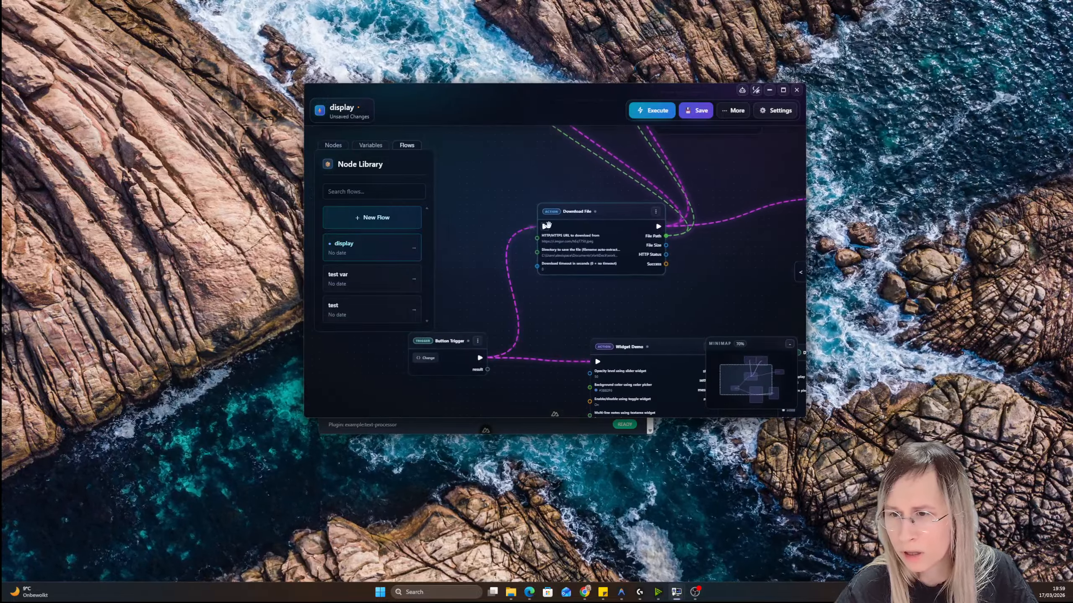
Execute the display flow and look over its whole node graph
{"action": "left_click", "coordinate": [660, 111]}
{"action": "scroll", "coordinate": [591, 185], "scroll_direction": "down", "scroll_amount": 1}
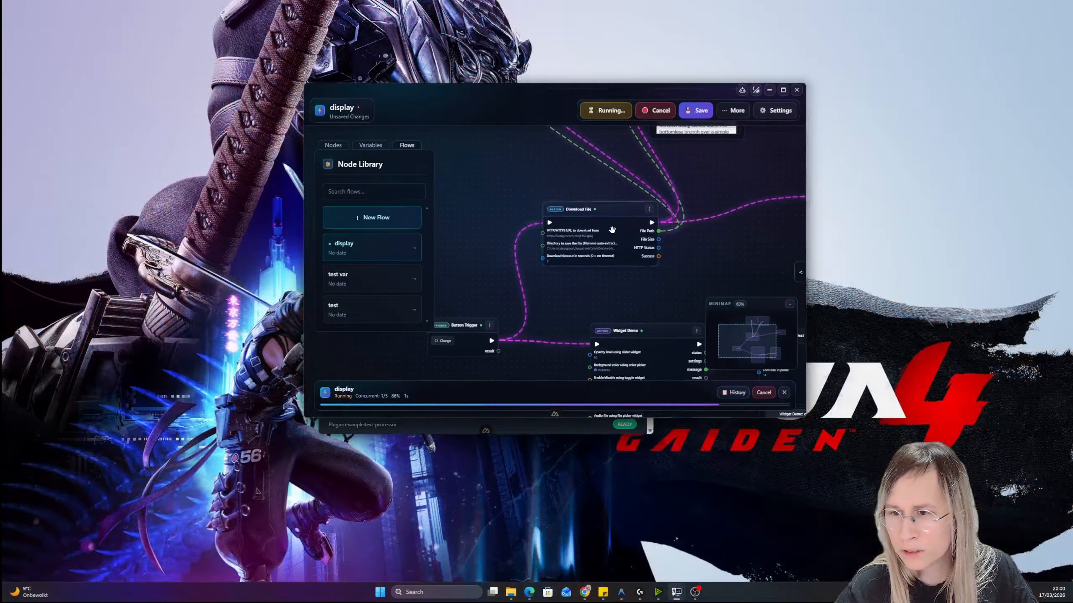
{"action": "scroll", "coordinate": [609, 232], "scroll_direction": "up", "scroll_amount": 6}
{"action": "scroll", "coordinate": [546, 248], "scroll_direction": "down", "scroll_amount": 10}
{"action": "scroll", "coordinate": [546, 247], "scroll_direction": "down", "scroll_amount": 3}
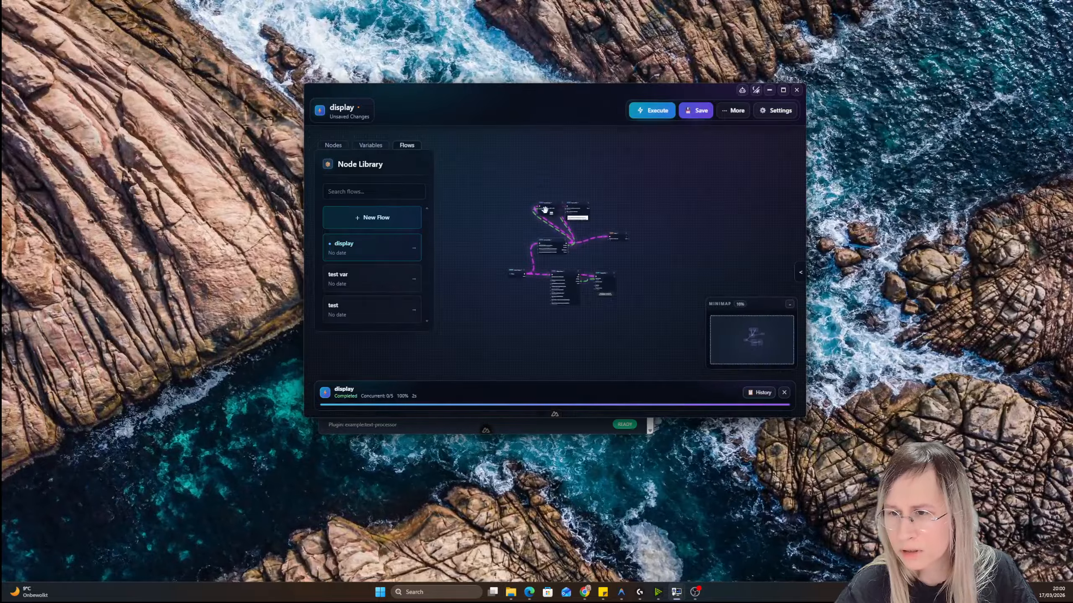
{"action": "scroll", "coordinate": [553, 219], "scroll_direction": "up", "scroll_amount": 10}
{"action": "scroll", "coordinate": [580, 238], "scroll_direction": "down", "scroll_amount": 8}
{"action": "scroll", "coordinate": [580, 238], "scroll_direction": "down", "scroll_amount": 5}
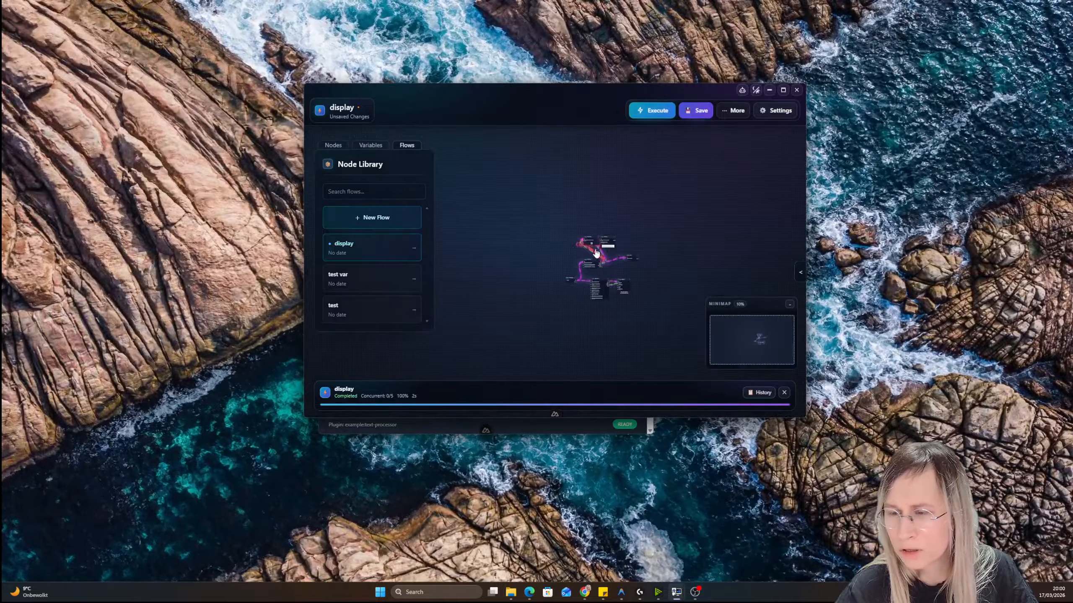
{"action": "scroll", "coordinate": [599, 247], "scroll_direction": "up", "scroll_amount": 4}
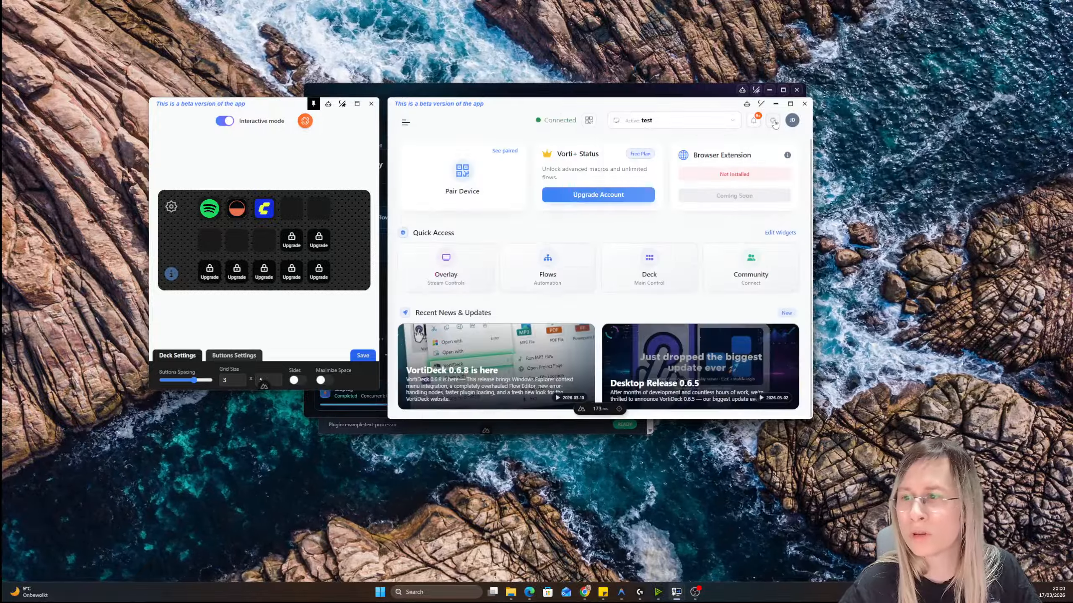
Open the Text Processor Suite plugin, examine its text operations and output area, and close it
{"action": "left_click", "coordinate": [773, 121]}
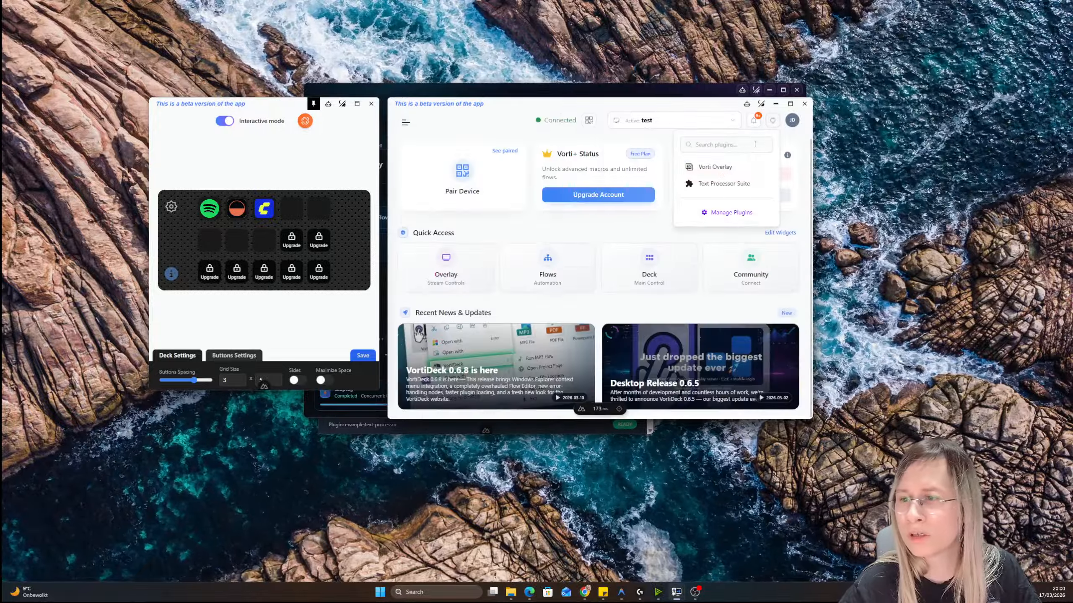
{"action": "left_click", "coordinate": [724, 183]}
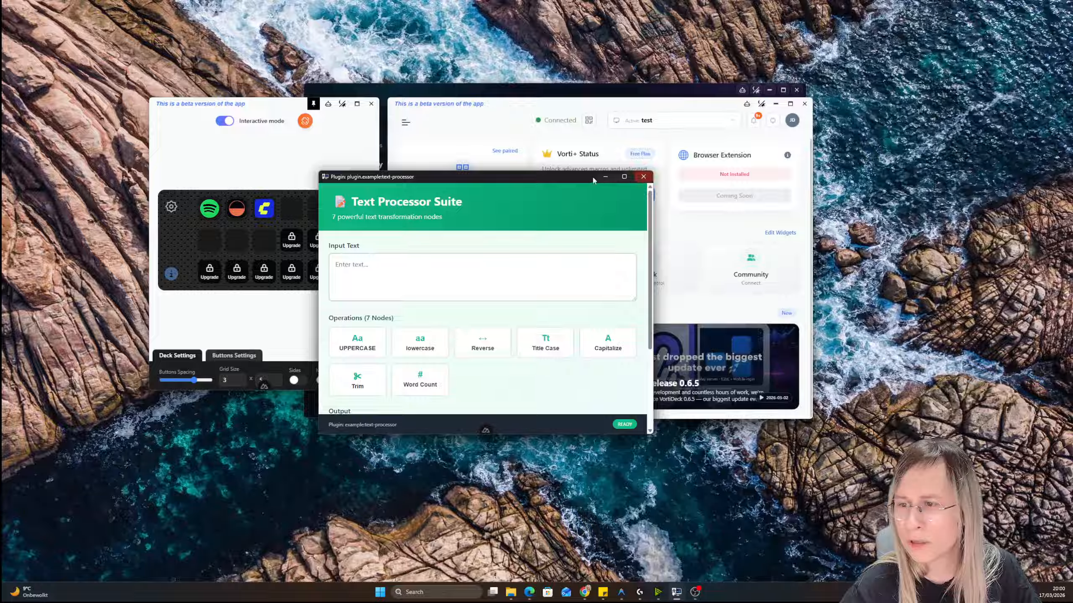
{"action": "scroll", "coordinate": [594, 233], "scroll_direction": "down", "scroll_amount": 3}
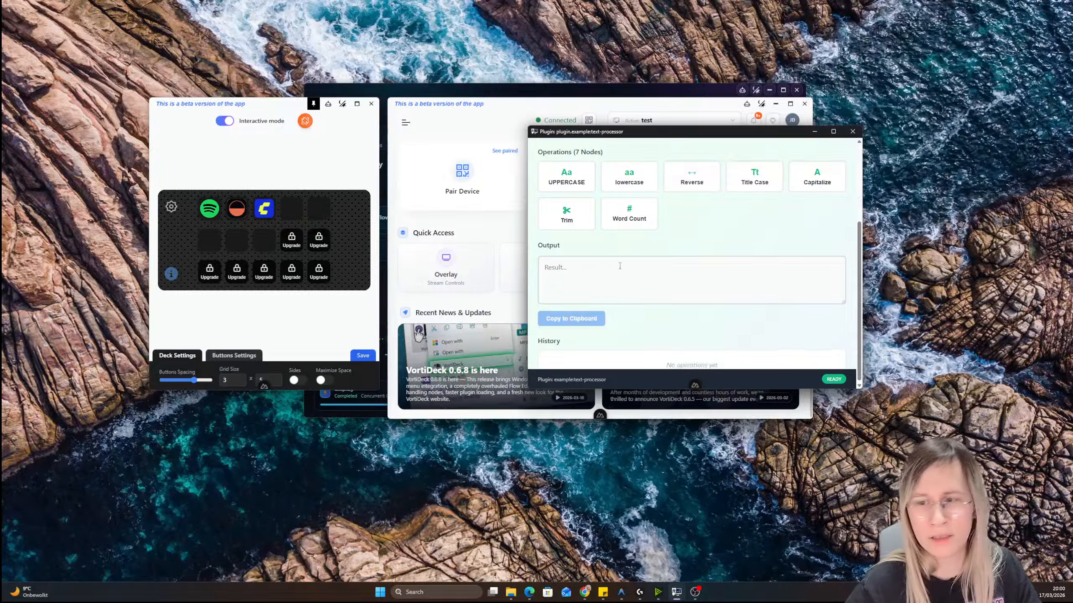
{"action": "scroll", "coordinate": [594, 215], "scroll_direction": "up", "scroll_amount": 3}
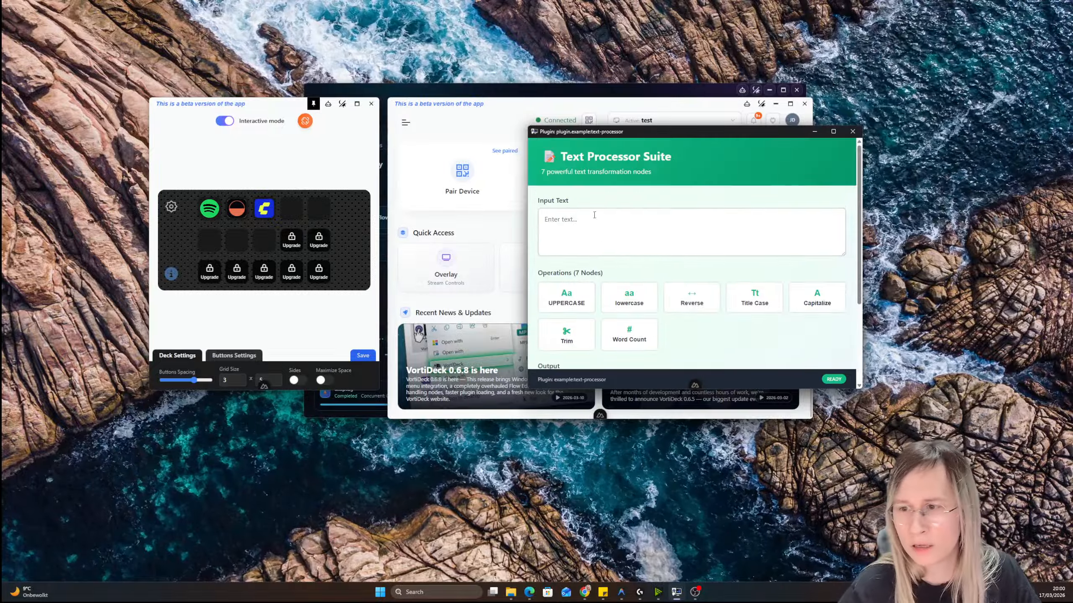
{"action": "left_click", "coordinate": [853, 132]}
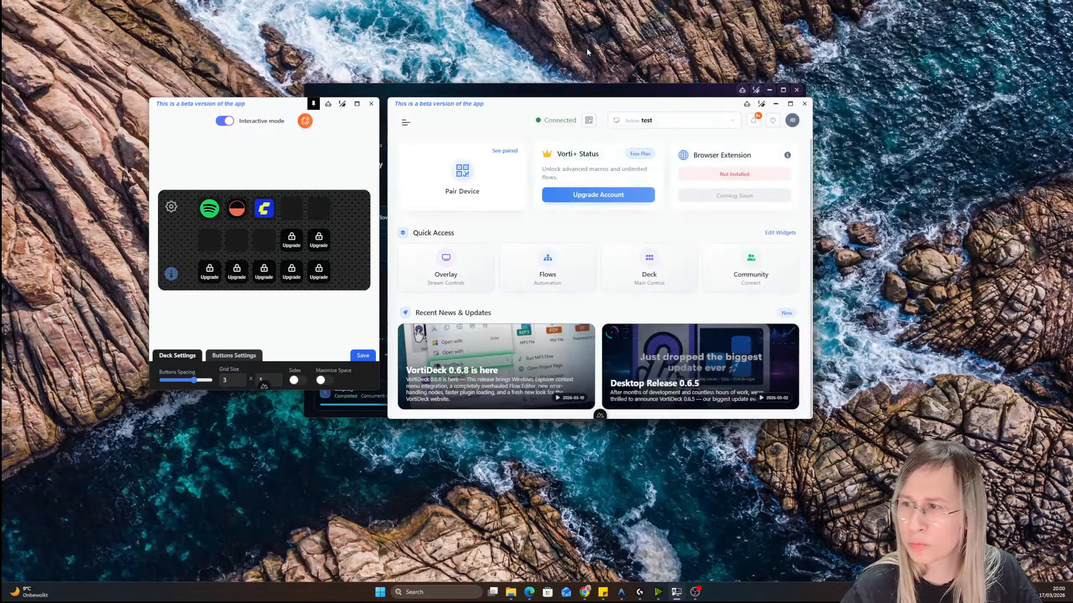
Search the flow editor's nodes for "text", add Word Count and Text to Uppercase to the display flow, and minimize the editor
{"action": "left_click", "coordinate": [567, 92]}
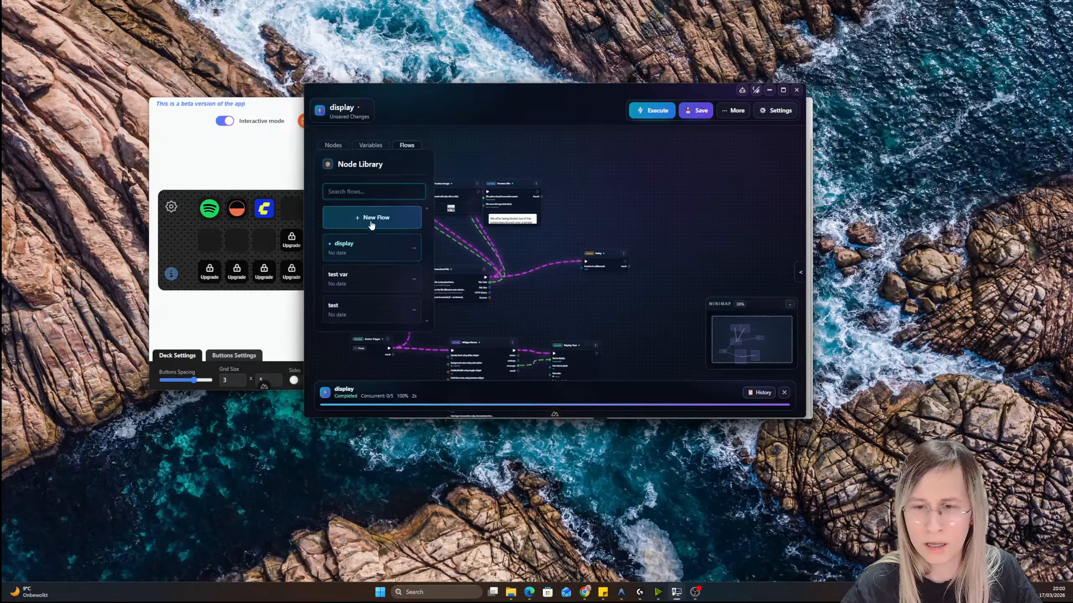
{"action": "type", "text": "text"}
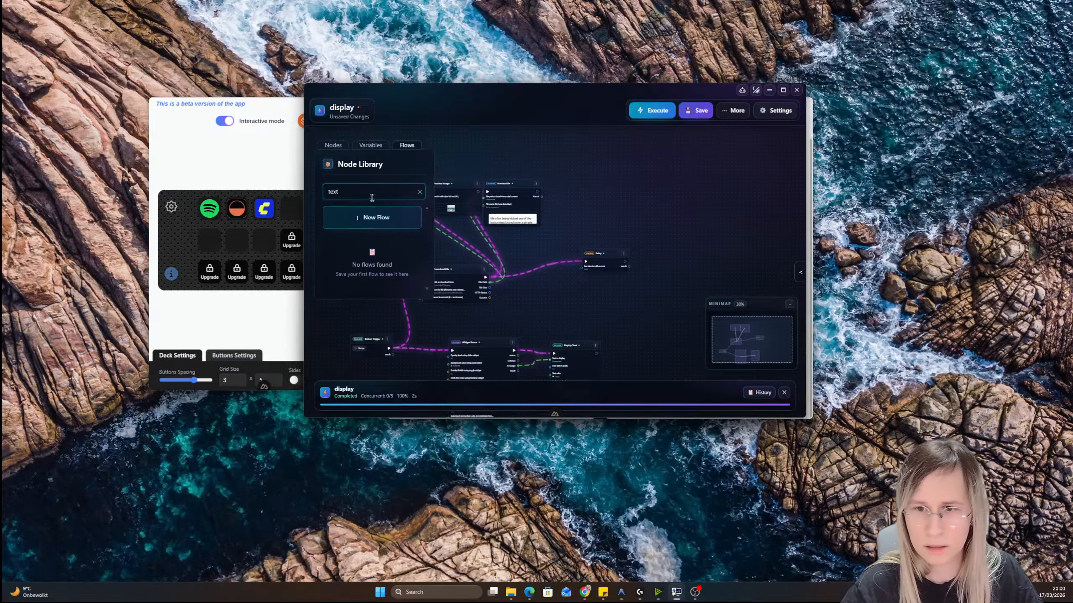
{"action": "left_click", "coordinate": [333, 145]}
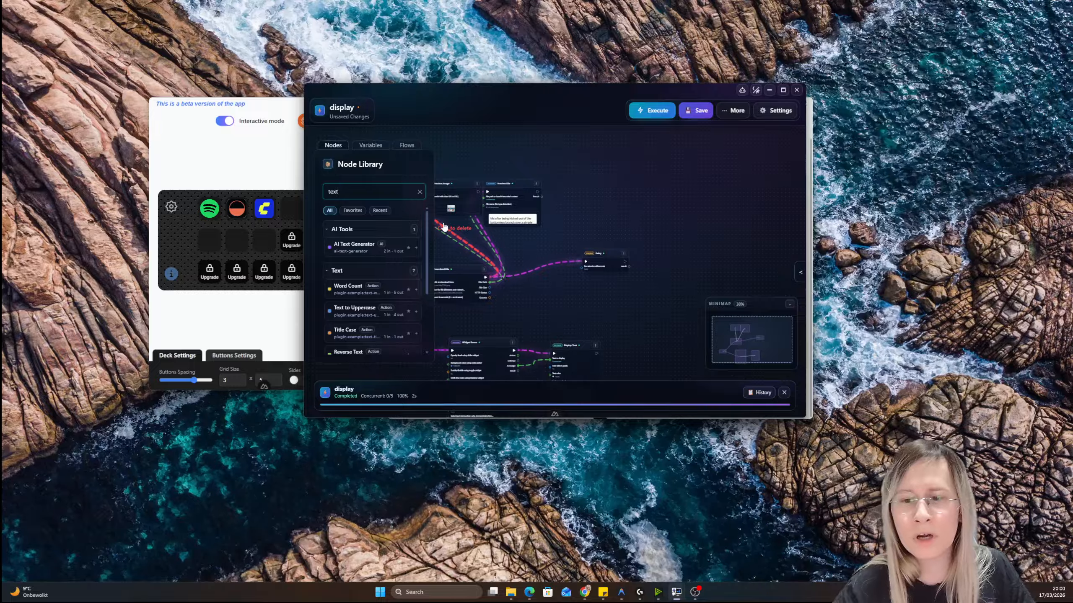
{"action": "left_click_drag", "start_coordinate": [330, 288], "coordinate": [595, 160]}
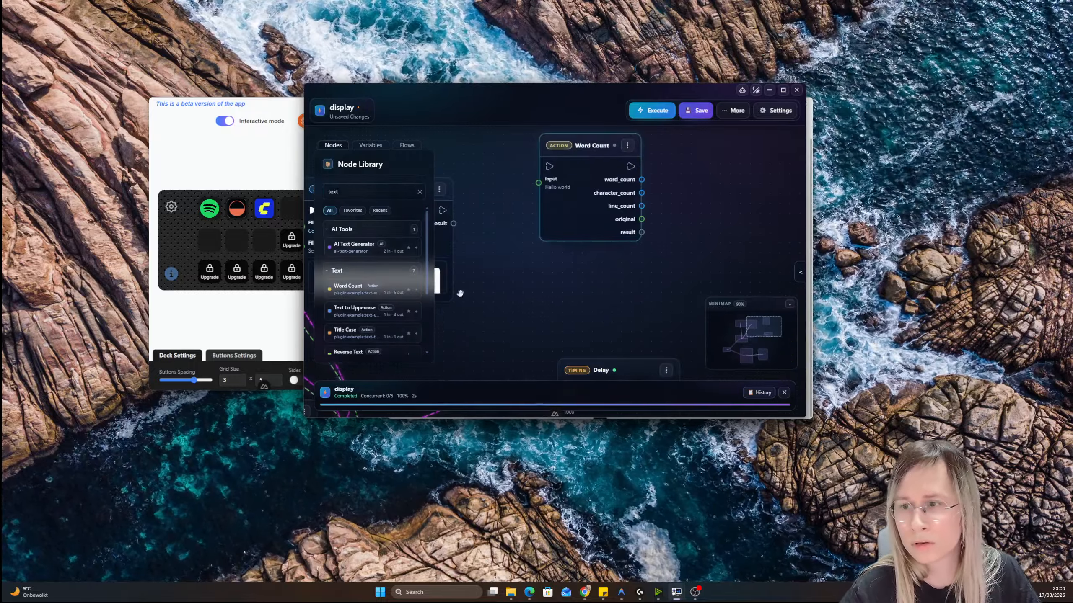
{"action": "left_click_drag", "start_coordinate": [353, 311], "coordinate": [611, 269]}
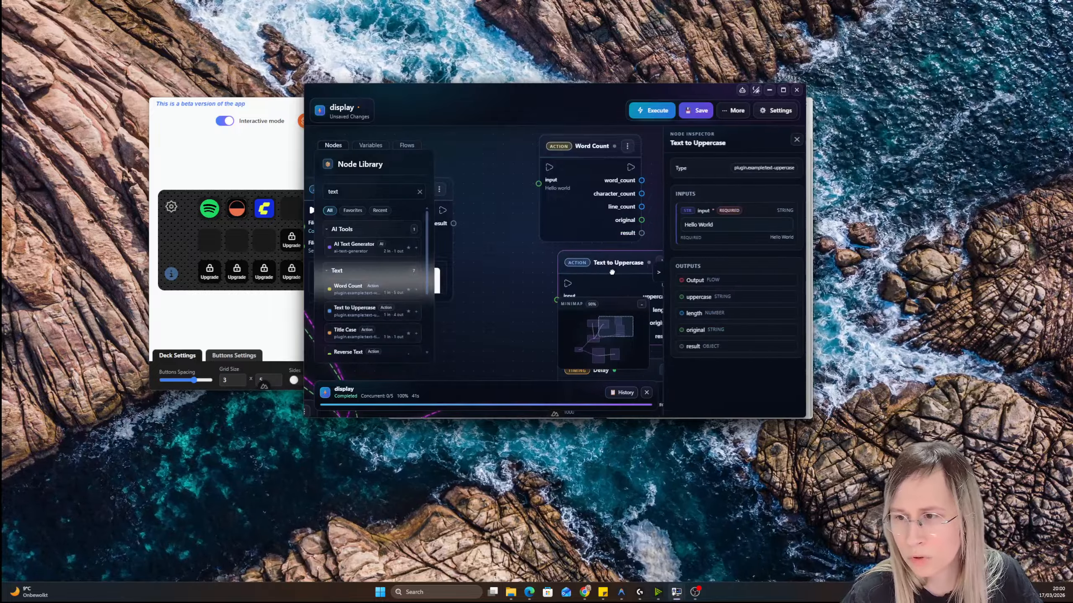
{"action": "scroll", "coordinate": [515, 250], "scroll_direction": "down", "scroll_amount": 6}
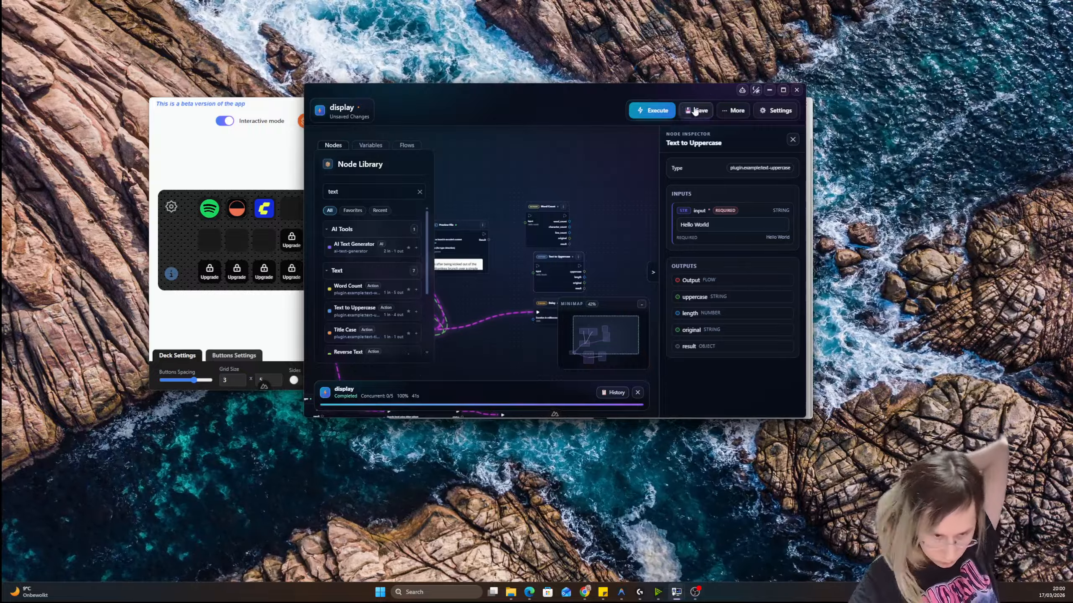
{"action": "left_click", "coordinate": [769, 90]}
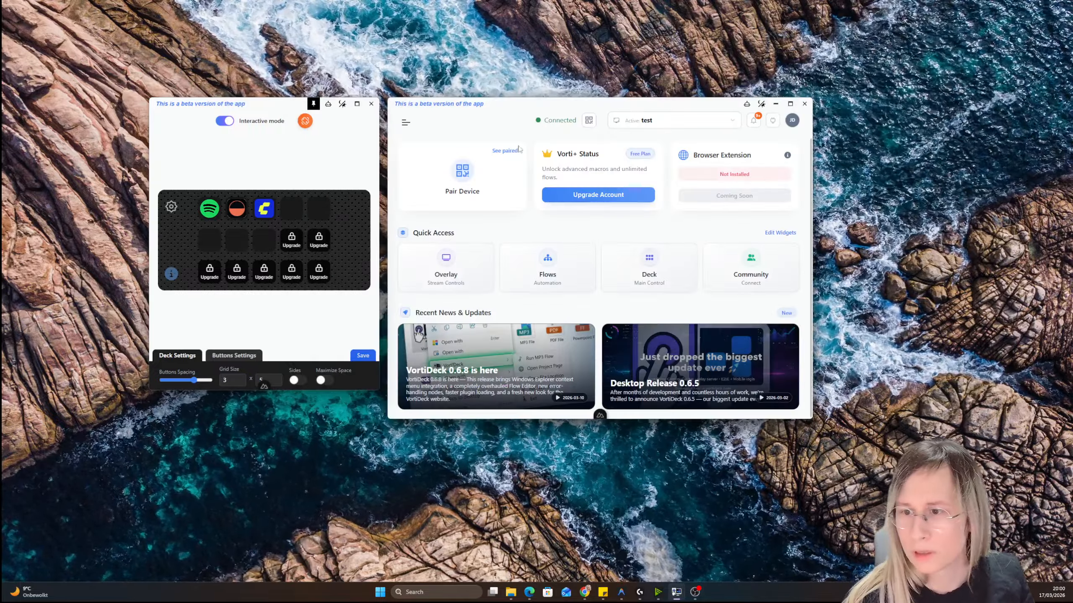
Open the Streaming Control Center and arrange its window alongside the OBS window
{"action": "left_click", "coordinate": [406, 123]}
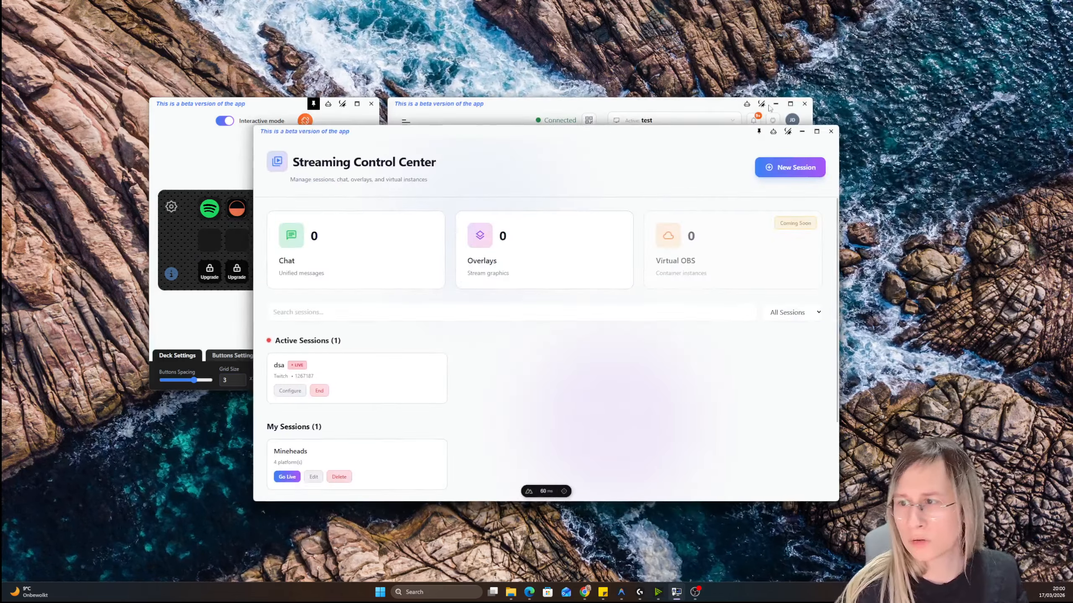
{"action": "left_click", "coordinate": [791, 104]}
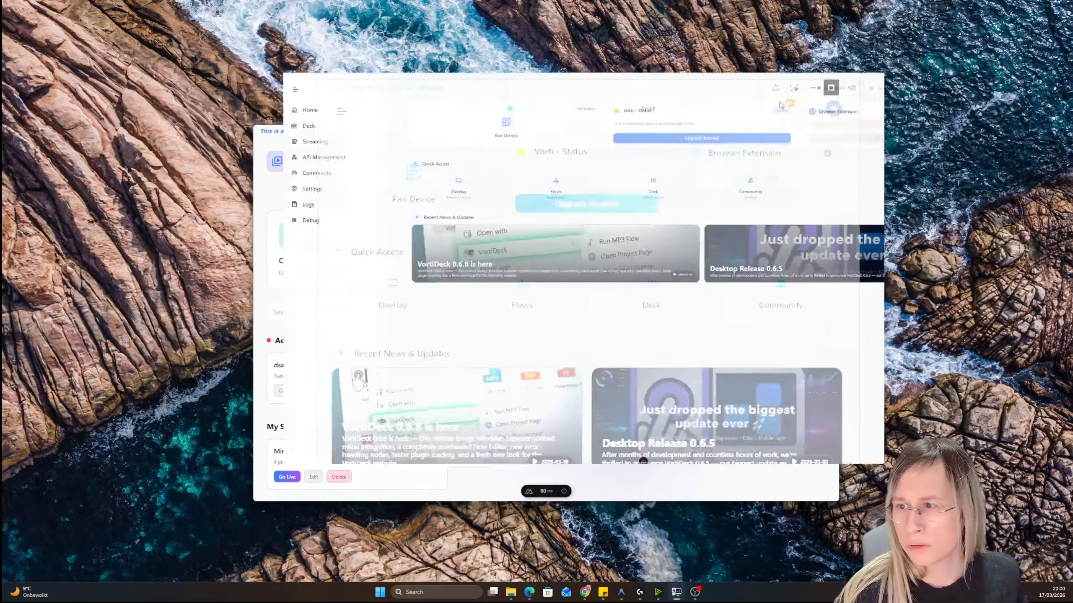
{"action": "left_click", "coordinate": [1035, 5]}
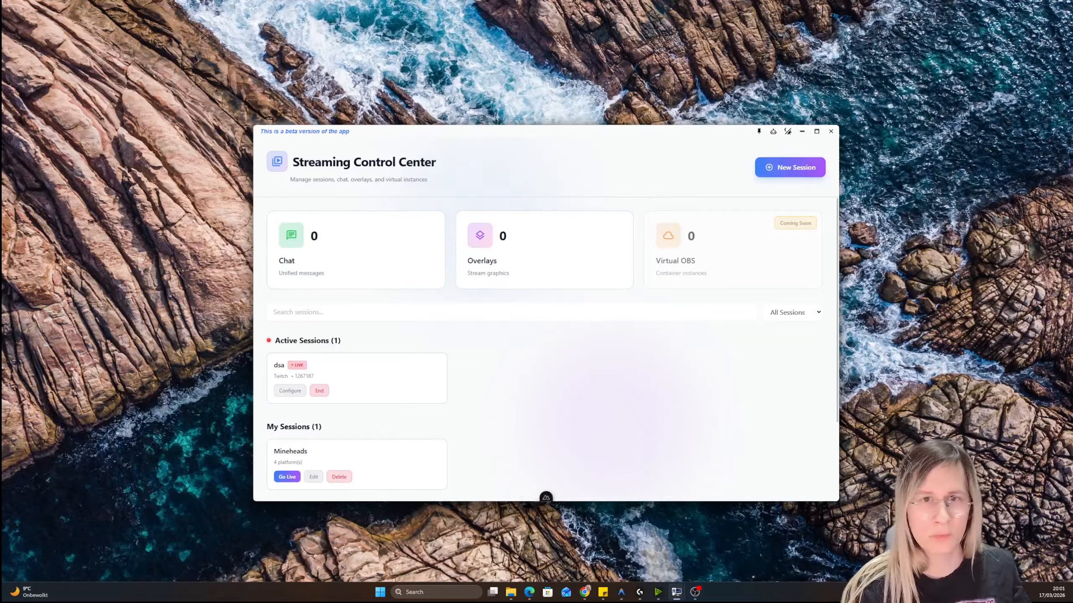
{"action": "left_click_drag", "start_coordinate": [2, 101], "coordinate": [818, 179]}
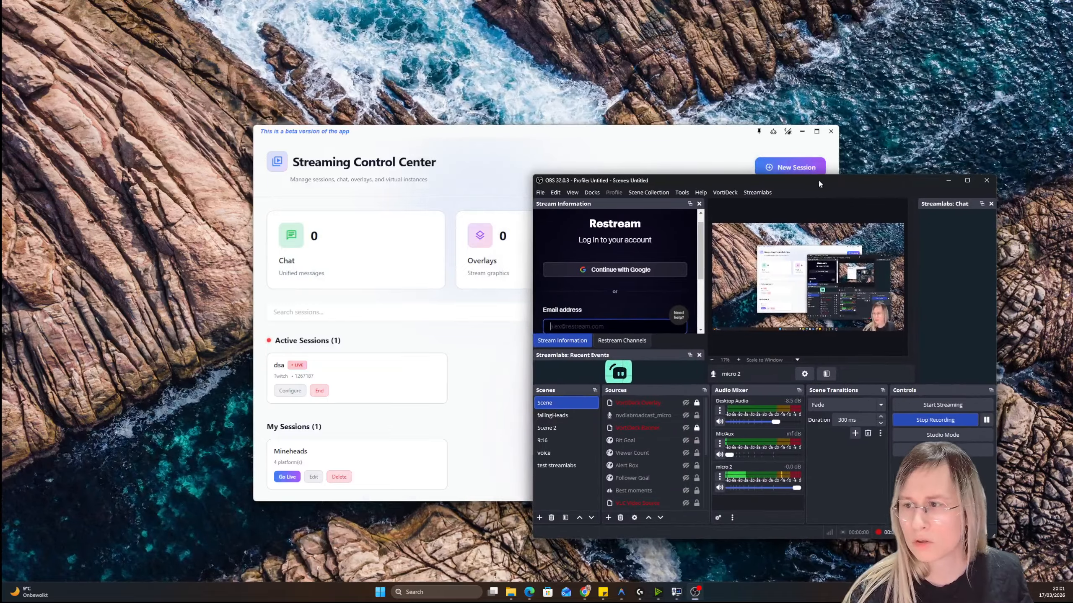
{"action": "left_click_drag", "start_coordinate": [664, 130], "coordinate": [663, 155]}
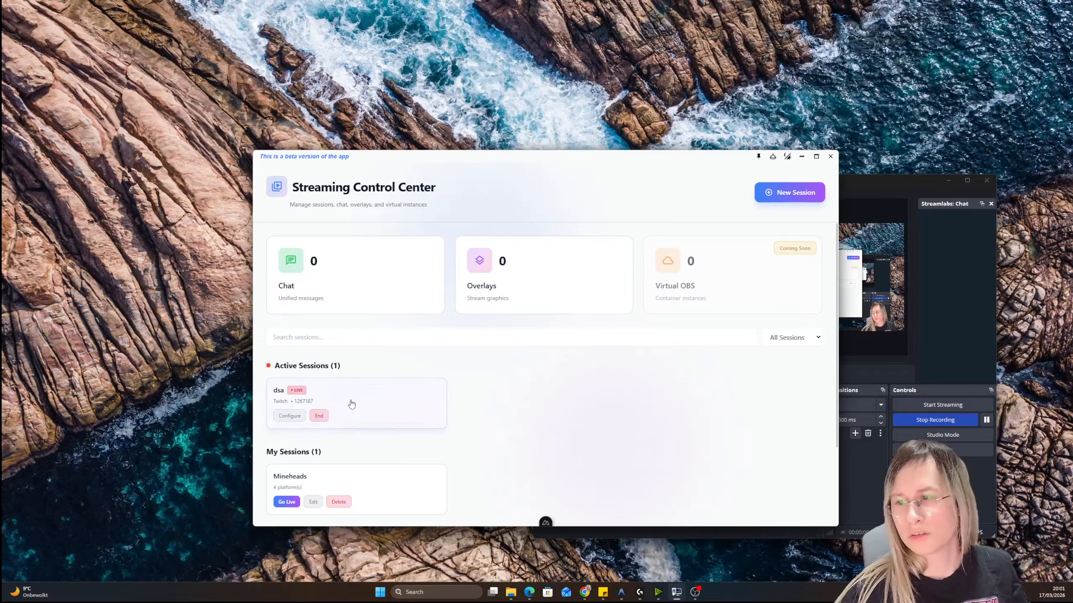
Open the dsa session's configuration and examine the streaming platforms that can be connected under its account management
{"action": "left_click", "coordinate": [289, 415]}
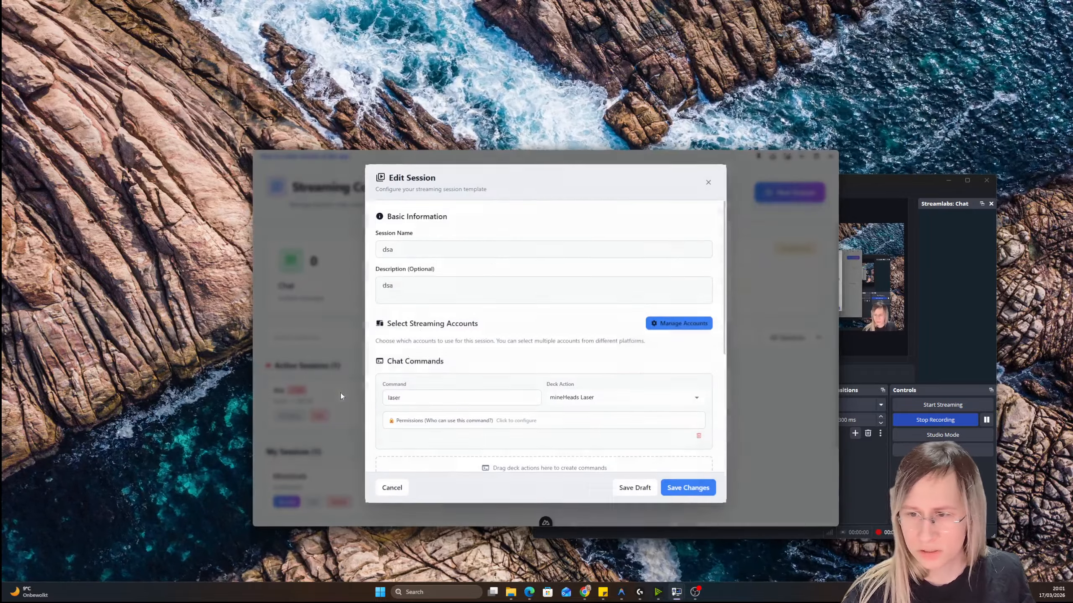
{"action": "scroll", "coordinate": [448, 337], "scroll_direction": "down", "scroll_amount": 1}
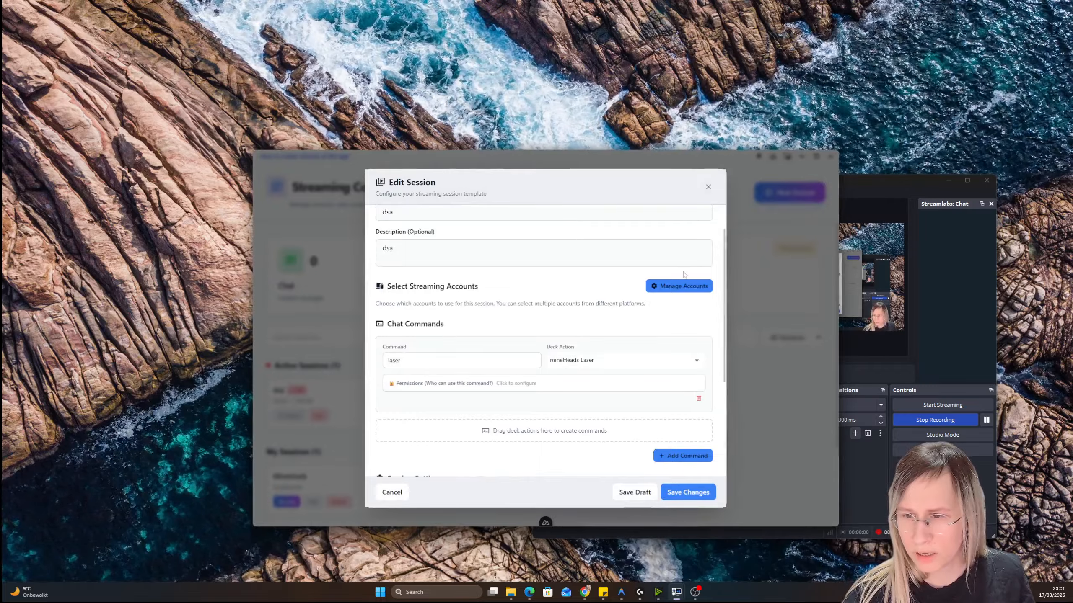
{"action": "left_click", "coordinate": [683, 285]}
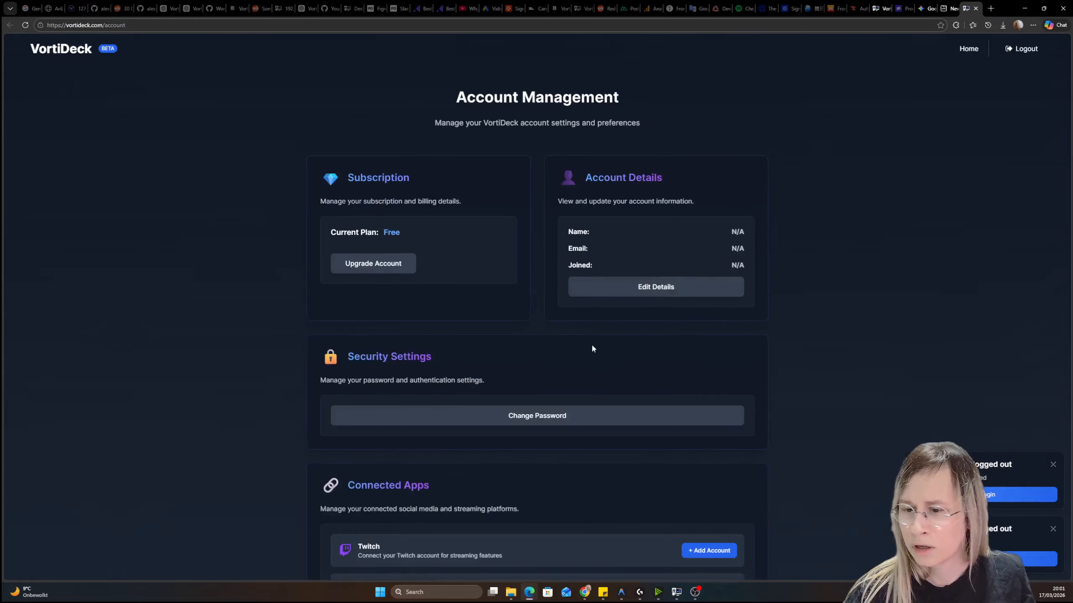
{"action": "scroll", "coordinate": [592, 344], "scroll_direction": "down", "scroll_amount": 5}
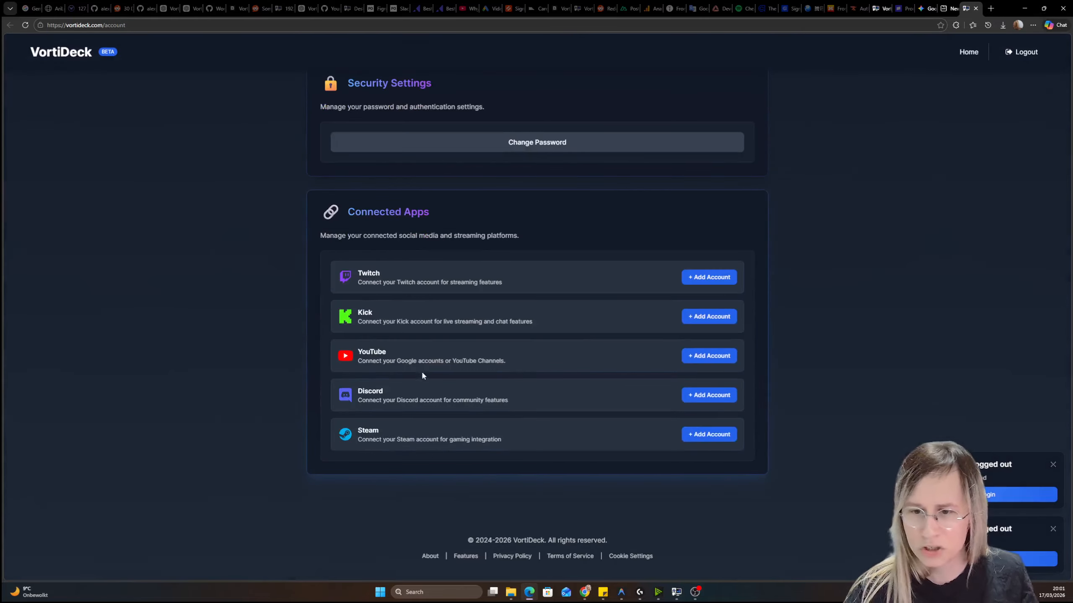
{"action": "left_click", "coordinate": [1027, 6]}
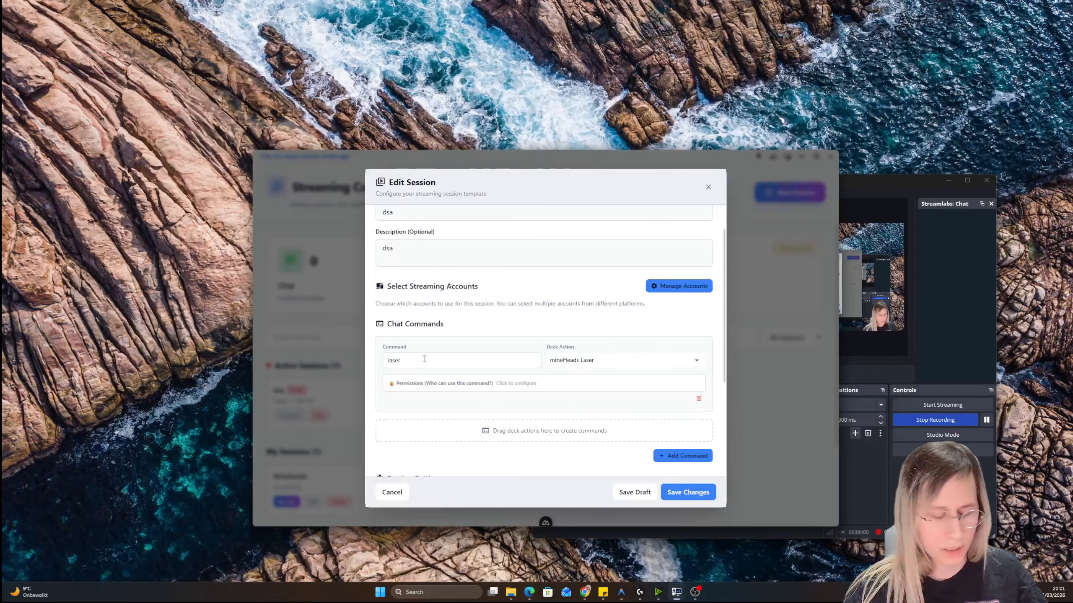
Add a second chat command named "test" to the dsa session
{"action": "double_click", "coordinate": [399, 360]}
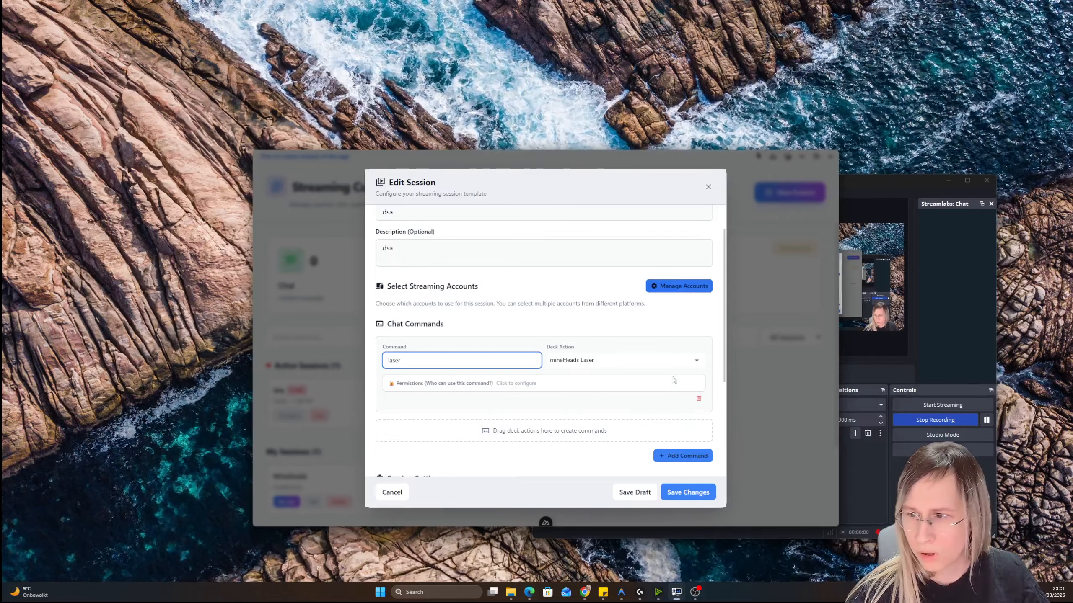
{"action": "left_click", "coordinate": [682, 455]}
{"action": "left_click", "coordinate": [418, 442]}
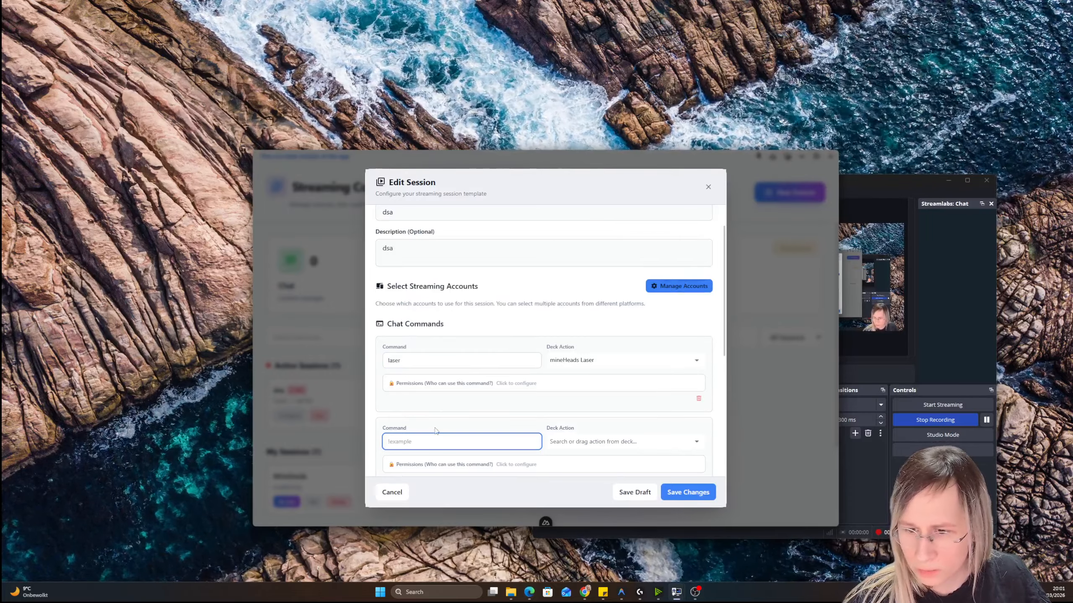
{"action": "type", "text": "test"}
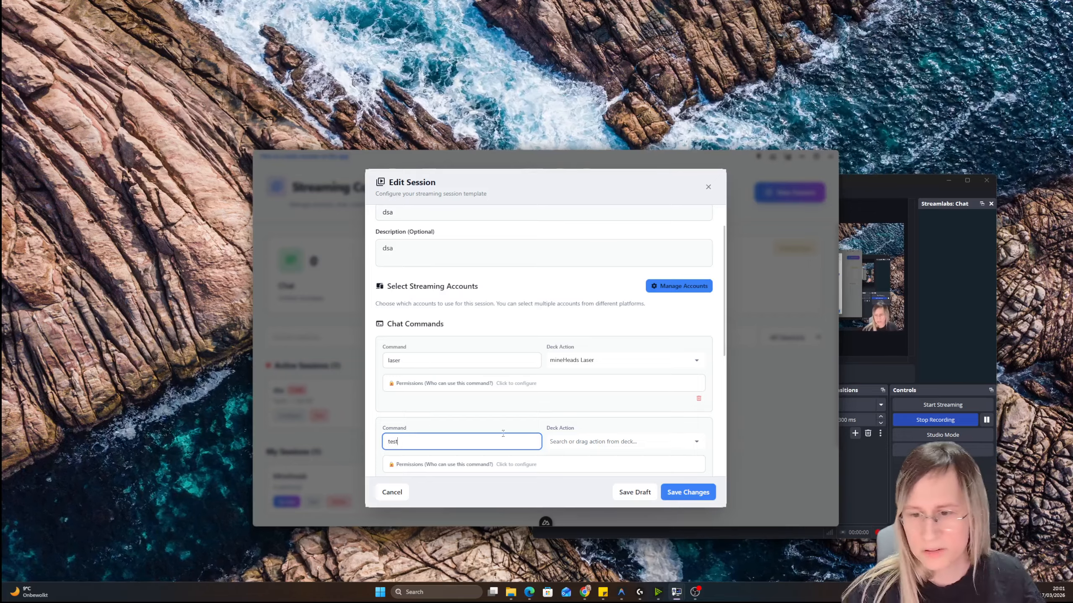
Check which deck actions can be assigned to the laser chat command, keeping its current action
{"action": "left_click", "coordinate": [416, 363]}
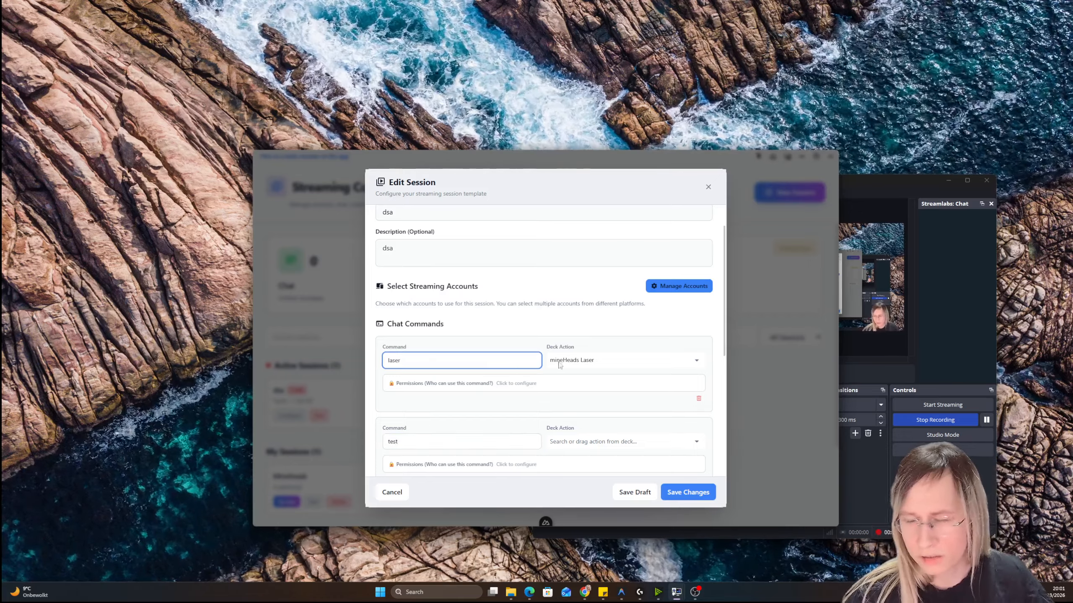
{"action": "left_click", "coordinate": [574, 360]}
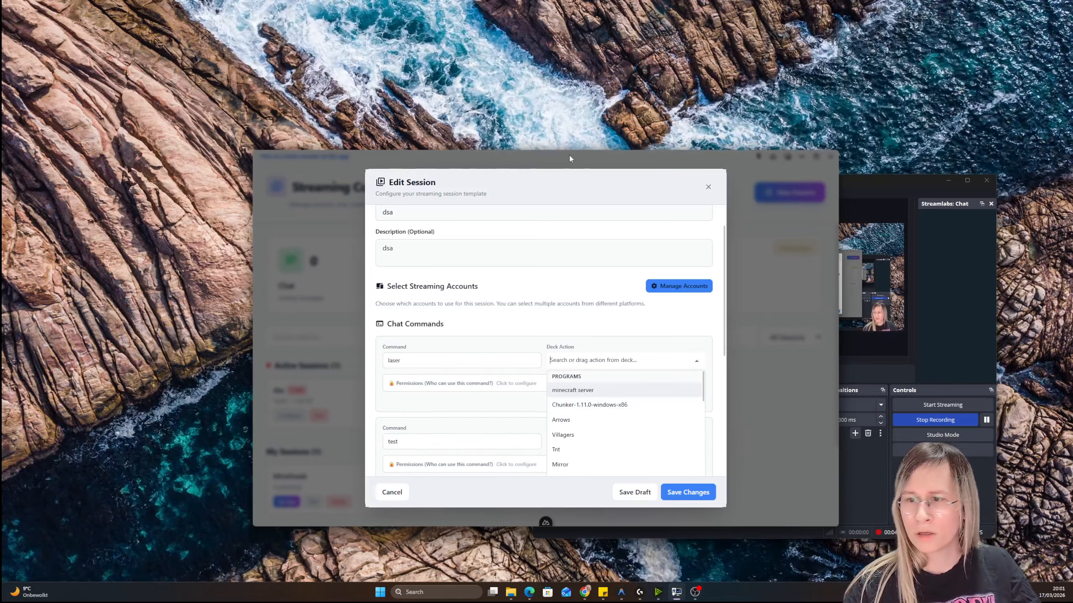
{"action": "left_click", "coordinate": [688, 154]}
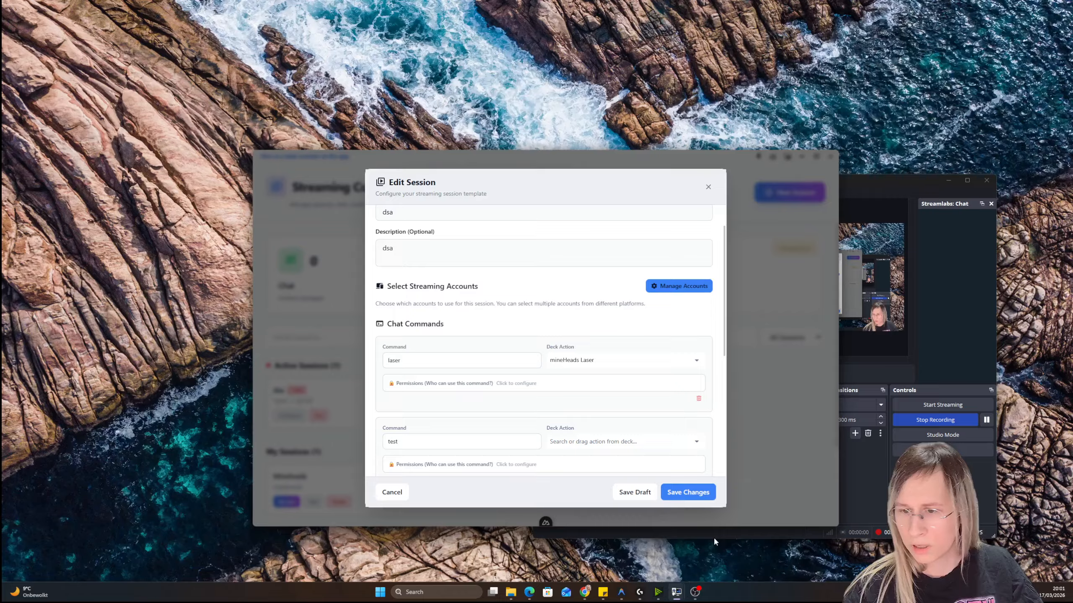
Assign the Arrows program as the laser chat command's deck action and save the session changes
{"action": "left_click", "coordinate": [615, 361]}
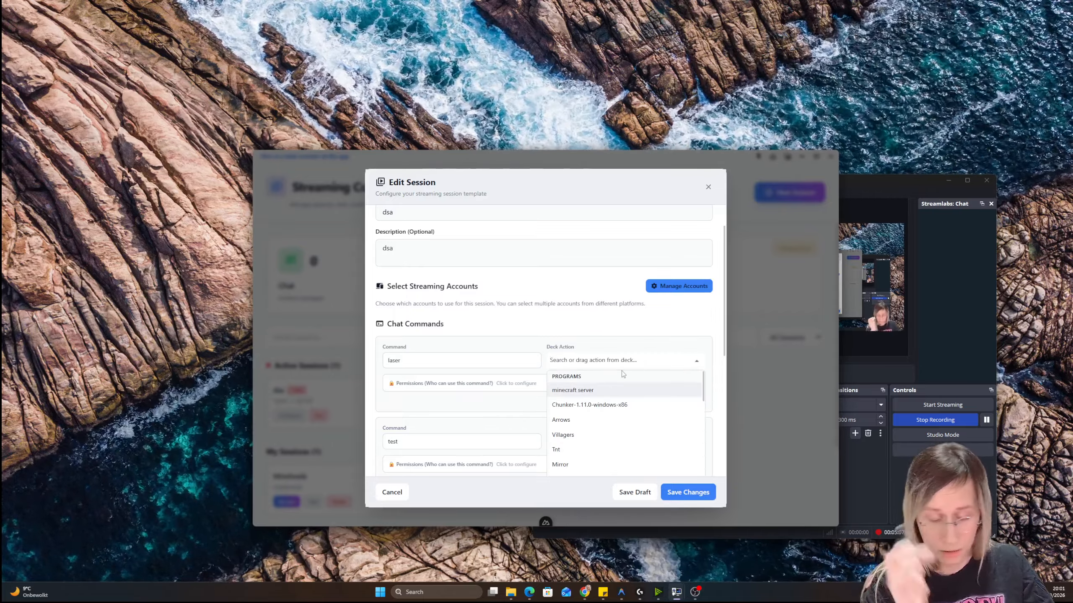
{"action": "type", "text": "arr"}
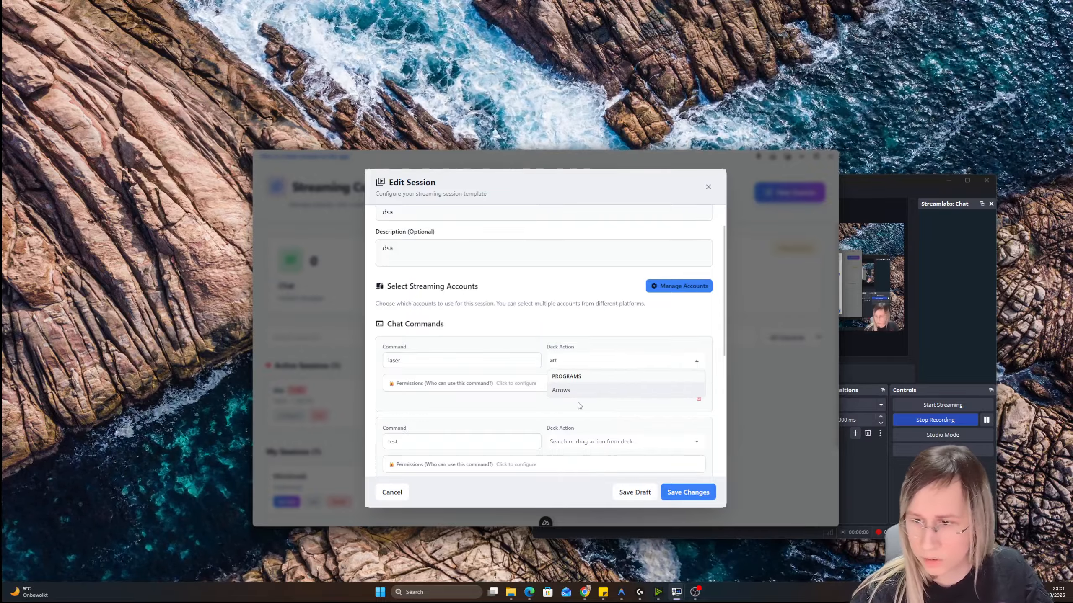
{"action": "left_click", "coordinate": [577, 393]}
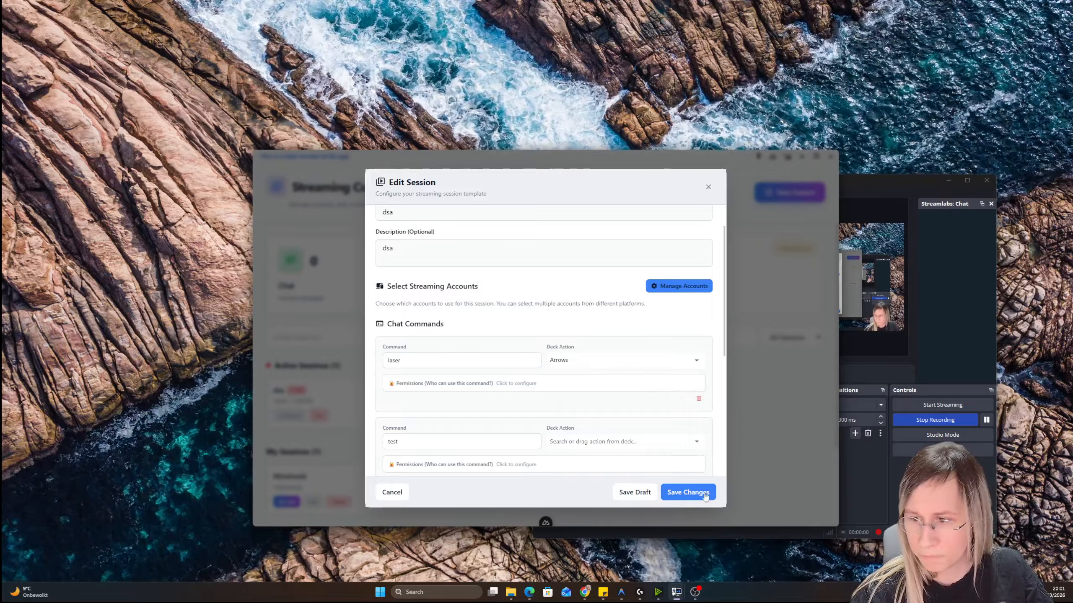
{"action": "left_click", "coordinate": [688, 493]}
Open the dsa session's chat view and examine the test command's permission options in its configuration, leaving them as they are
{"action": "left_click", "coordinate": [360, 286]}
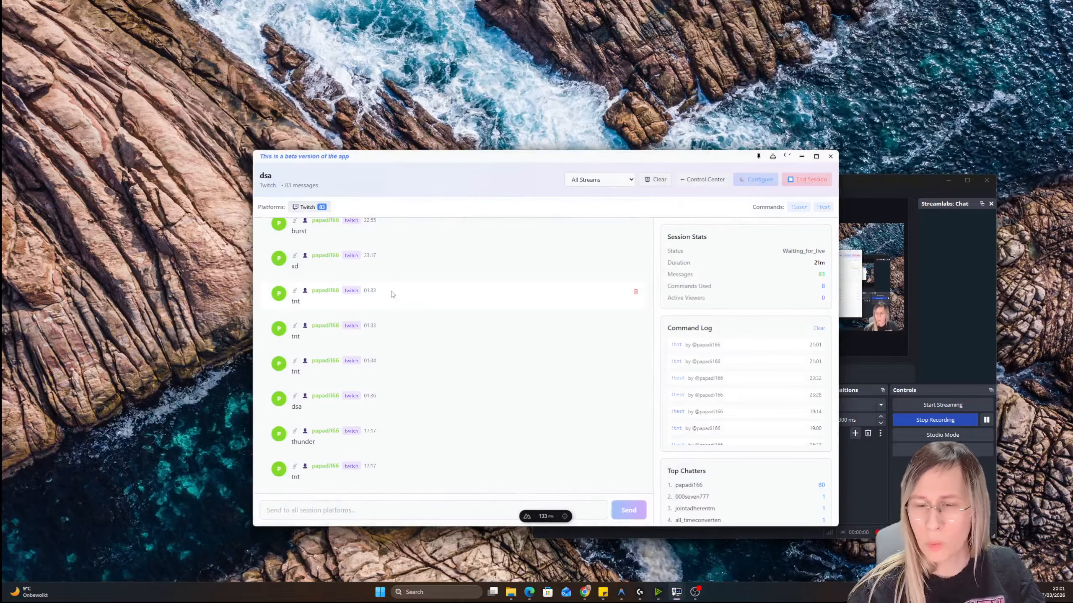
{"action": "left_click", "coordinate": [755, 179]}
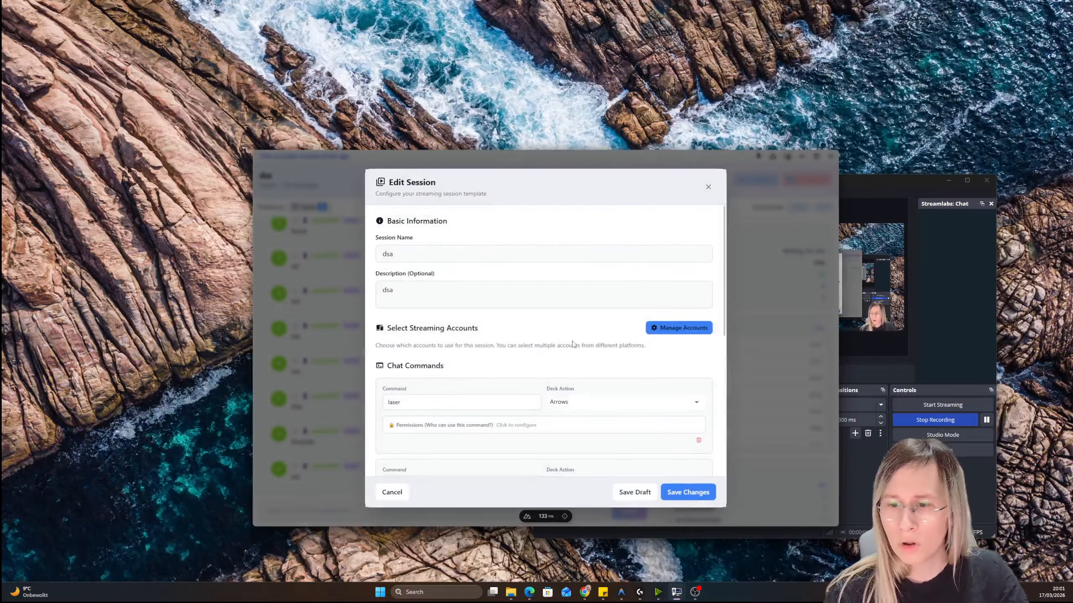
{"action": "scroll", "coordinate": [425, 375], "scroll_direction": "down", "scroll_amount": 5}
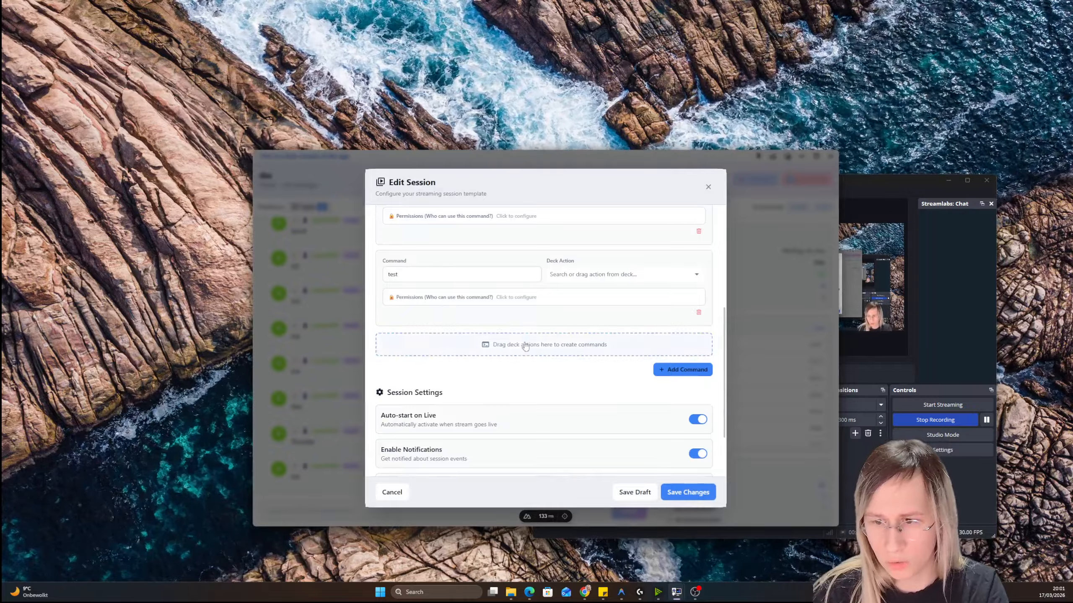
{"action": "left_click", "coordinate": [490, 301]}
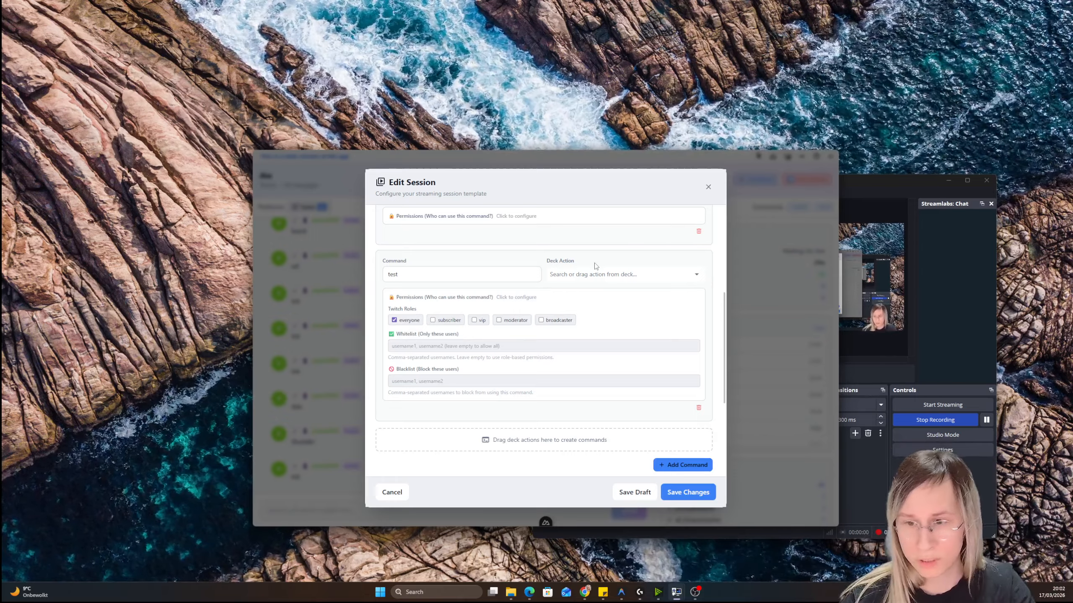
{"action": "scroll", "coordinate": [595, 266], "scroll_direction": "up", "scroll_amount": 3}
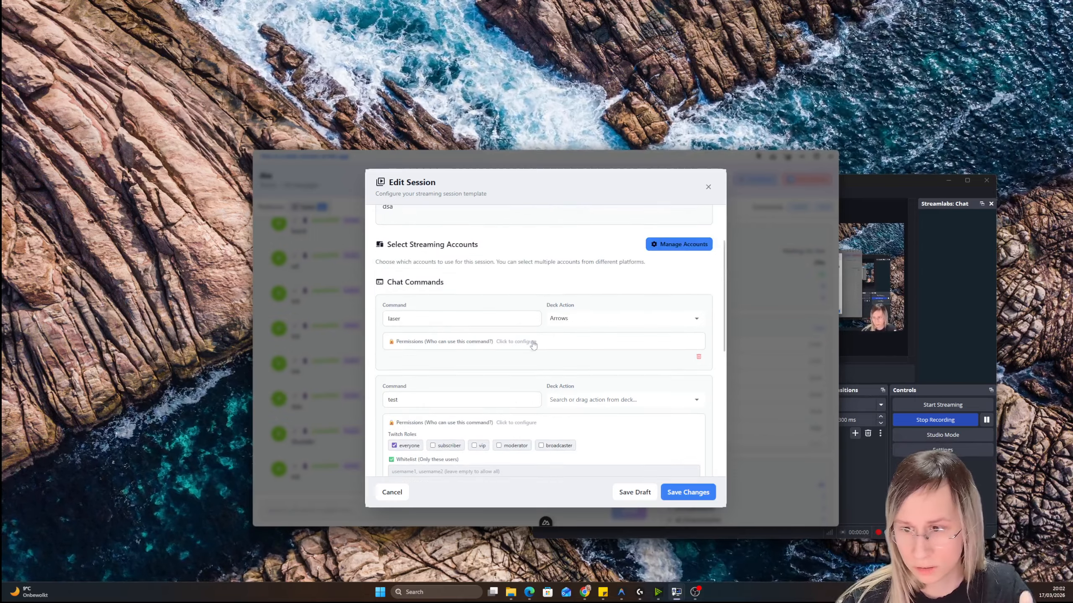
{"action": "left_click", "coordinate": [708, 188]}
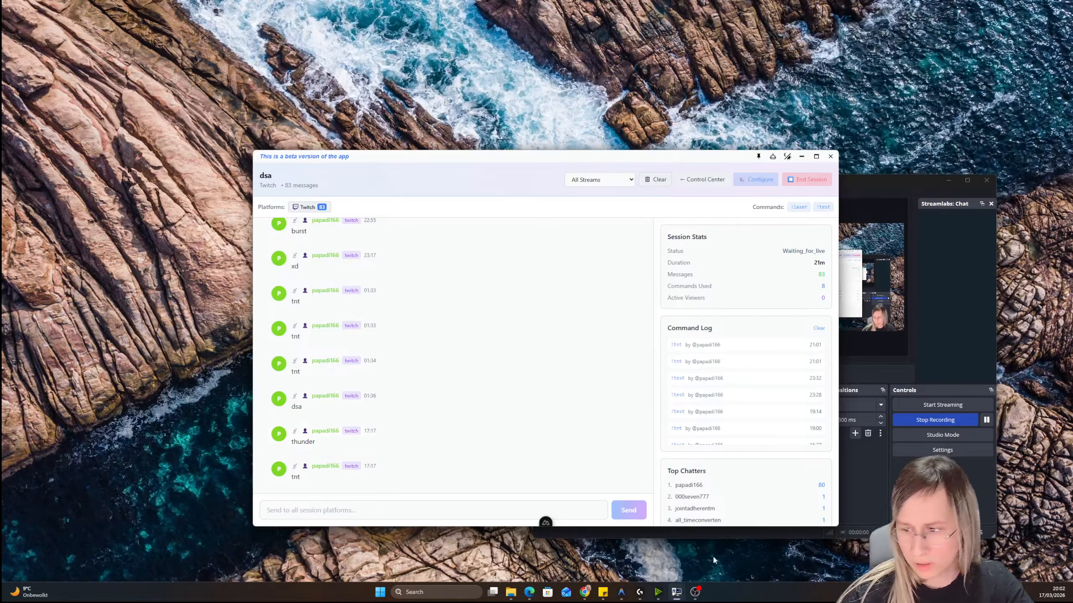
Switch to the main VortiDeck window and examine the Deck Editor's action integrations and HTTP request utilities
{"action": "mouse_move", "coordinate": [676, 591]}
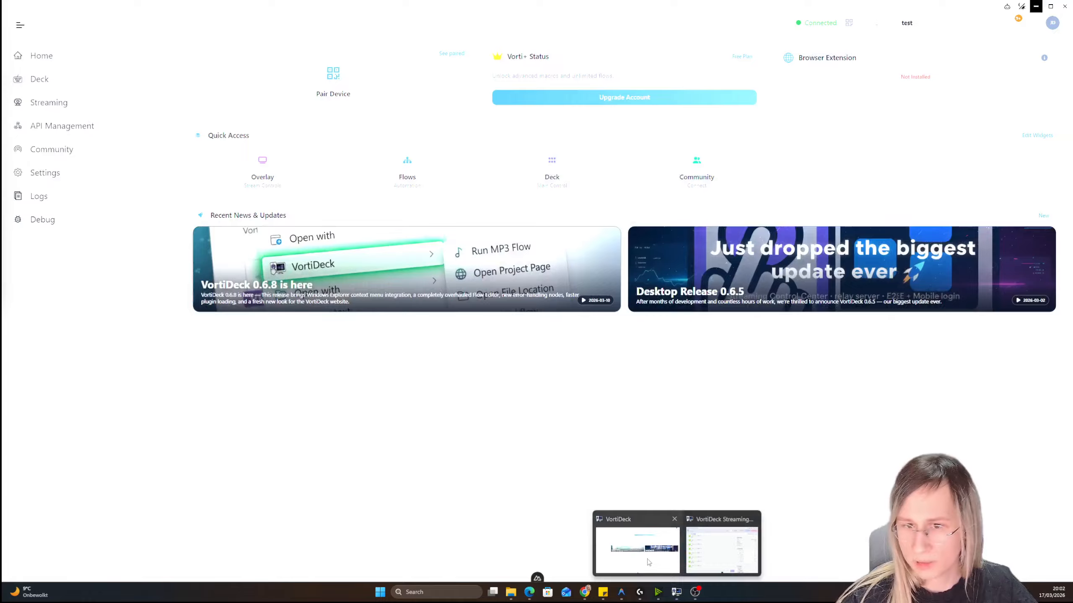
{"action": "left_click", "coordinate": [648, 562]}
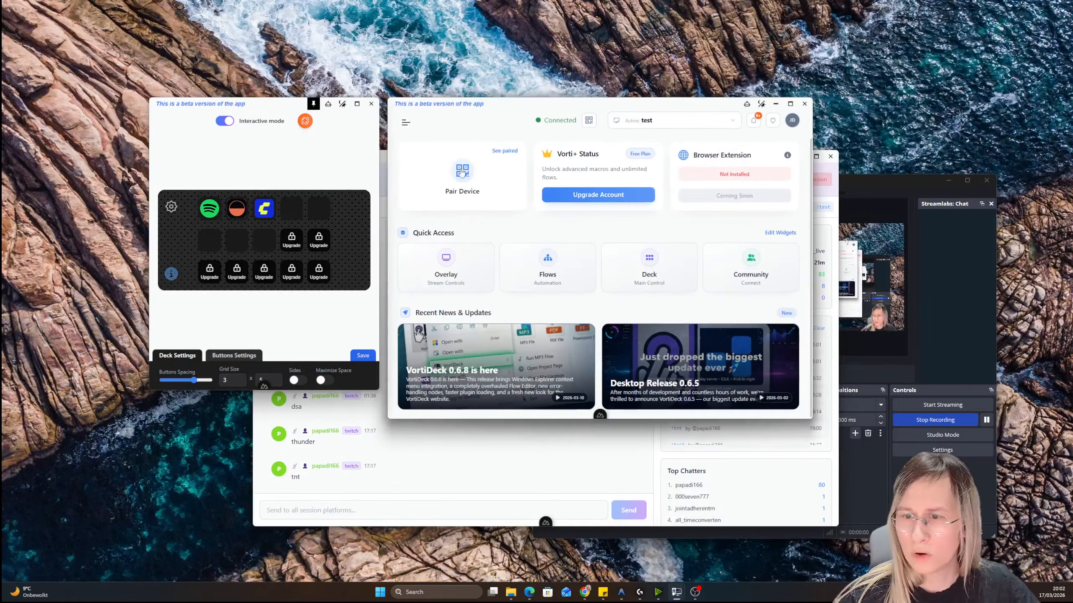
{"action": "left_click", "coordinate": [406, 122]}
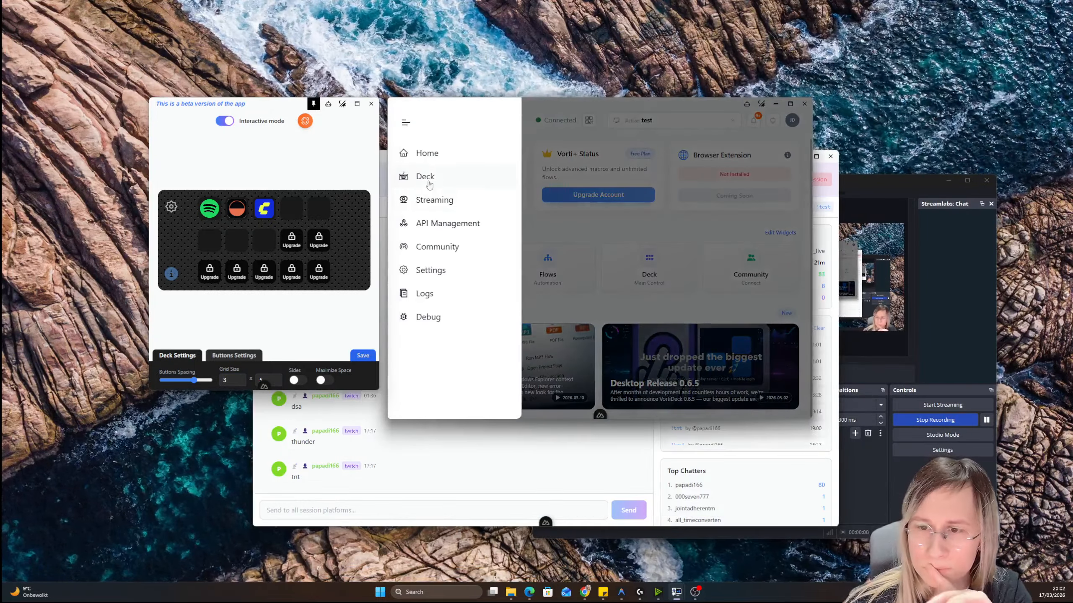
{"action": "left_click", "coordinate": [425, 176]}
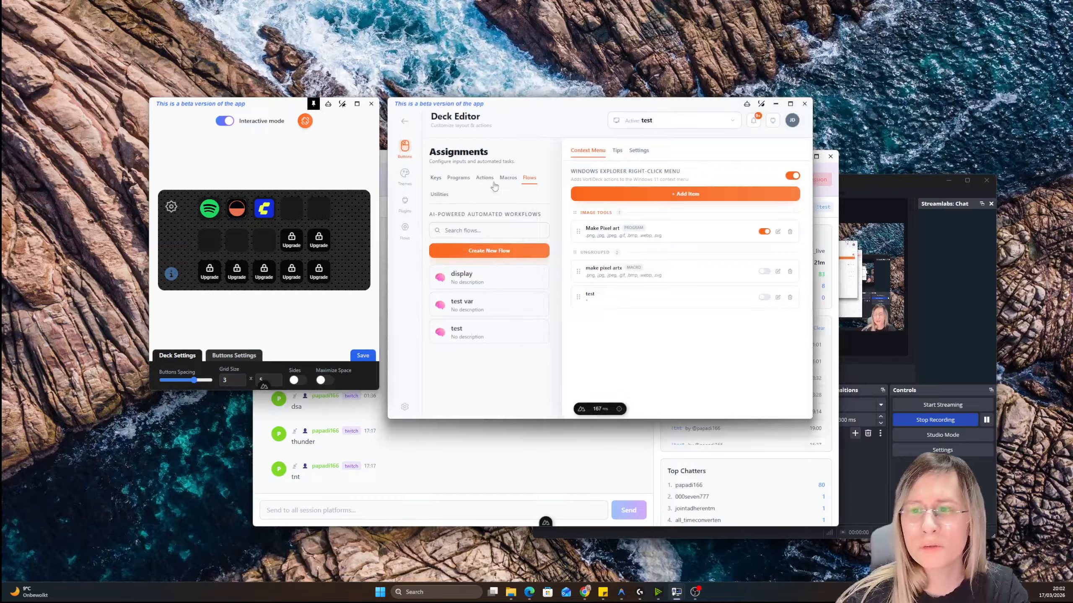
{"action": "left_click", "coordinate": [484, 178]}
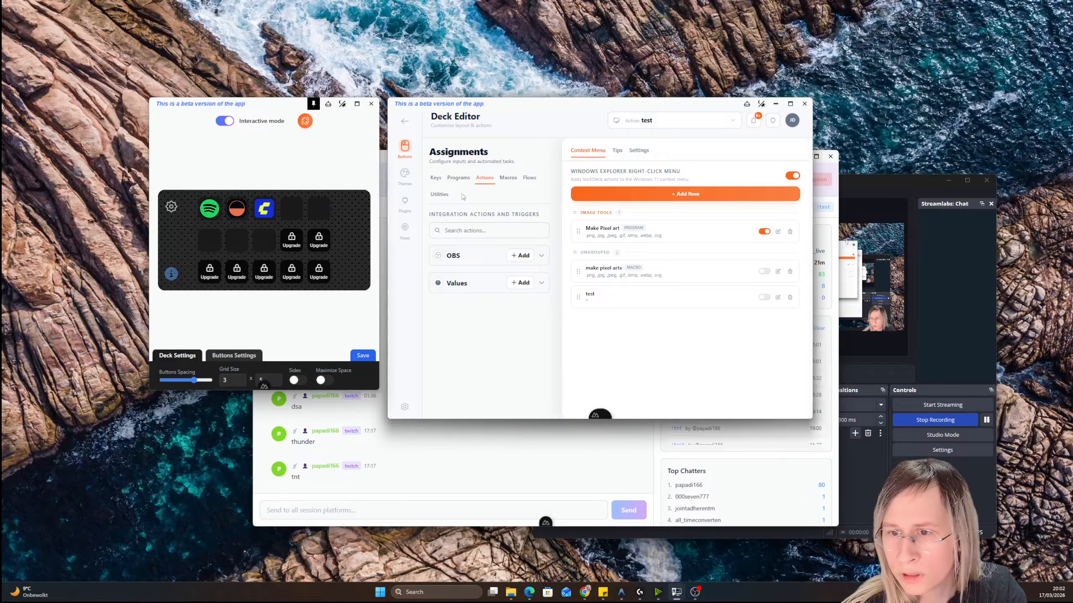
{"action": "left_click", "coordinate": [480, 261]}
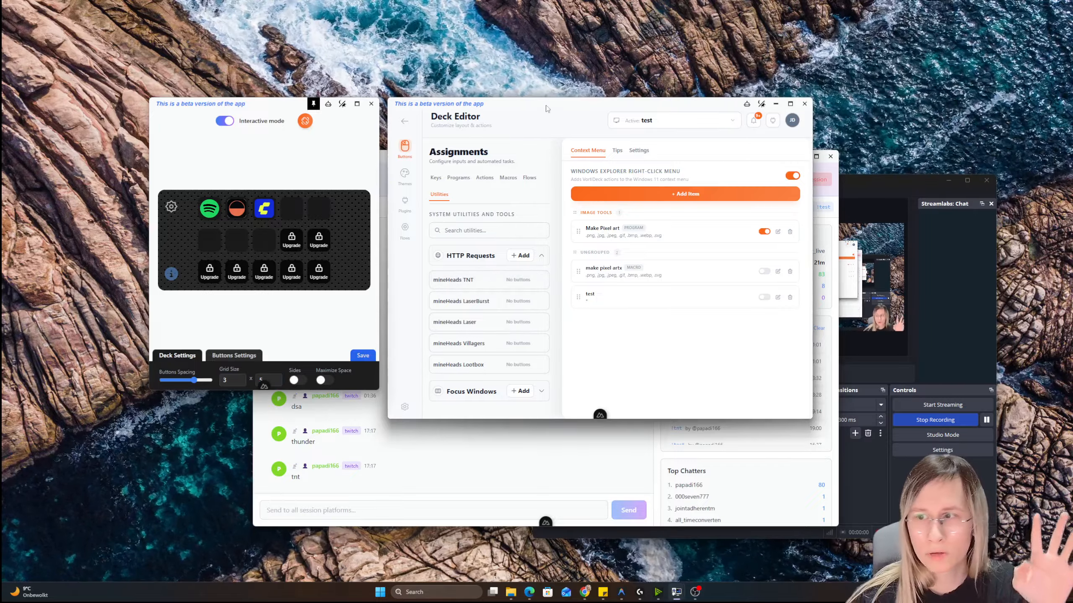
Arrange the Deck Editor with its deck preview at the desktop's upper area and shift the OBS window slightly
{"action": "left_click_drag", "start_coordinate": [547, 107], "coordinate": [270, 61]}
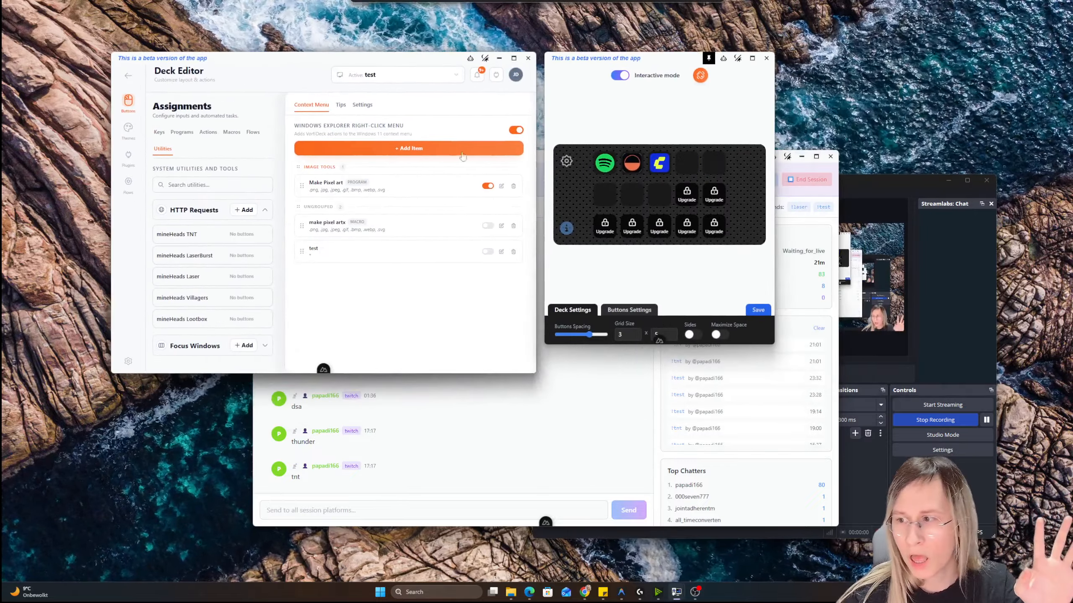
{"action": "left_click", "coordinate": [904, 193]}
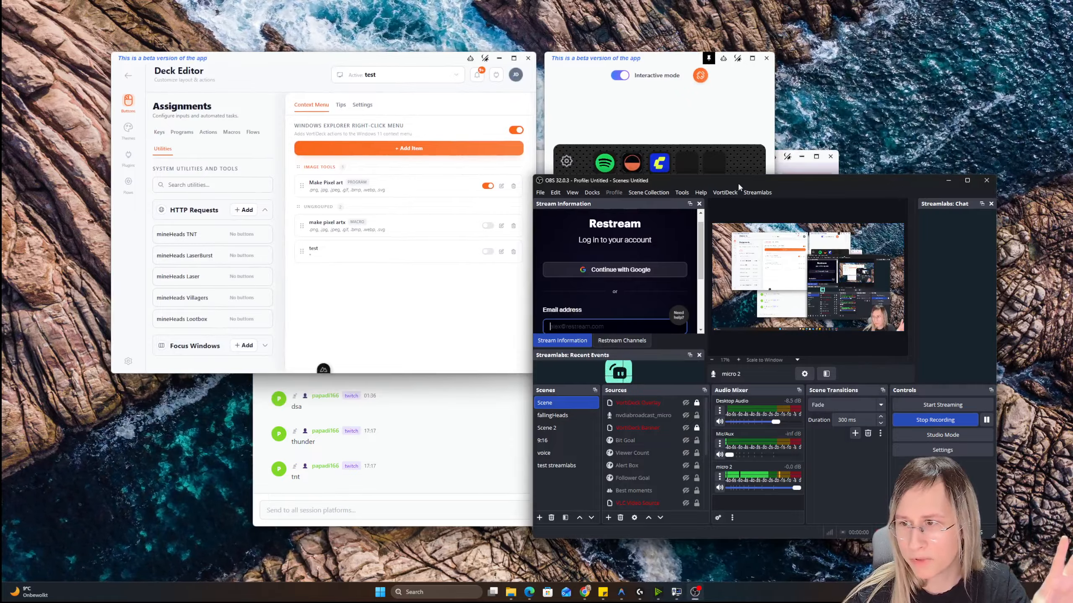
{"action": "left_click_drag", "start_coordinate": [738, 184], "coordinate": [759, 180]}
Return to the Streaming Control Center, open the Overlay Editor from it, and minimise the control center window
{"action": "left_click", "coordinate": [128, 76]}
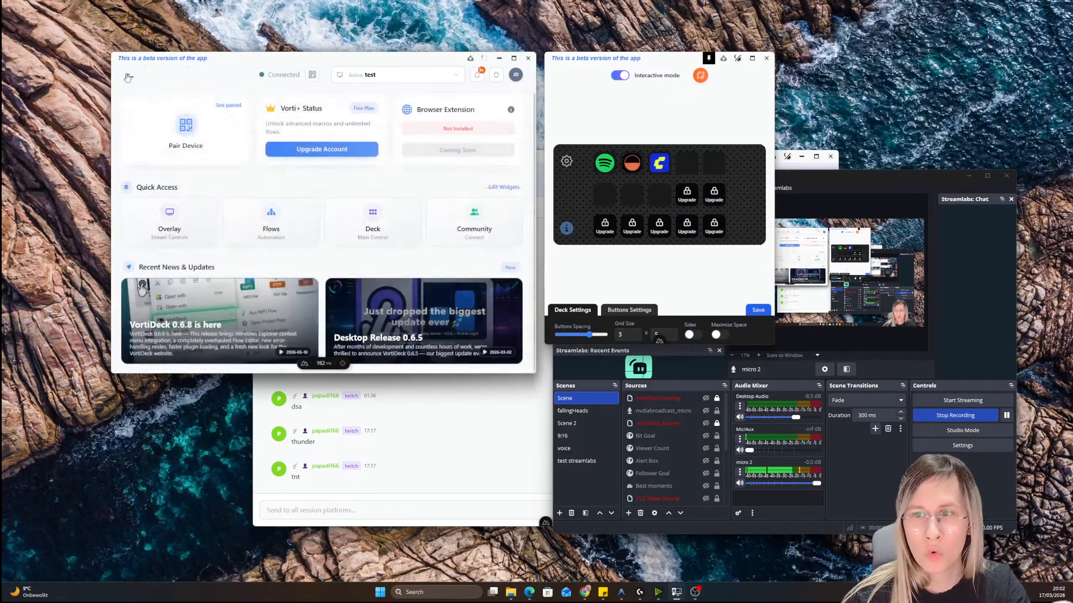
{"action": "left_click", "coordinate": [128, 76]}
{"action": "left_click", "coordinate": [173, 163]}
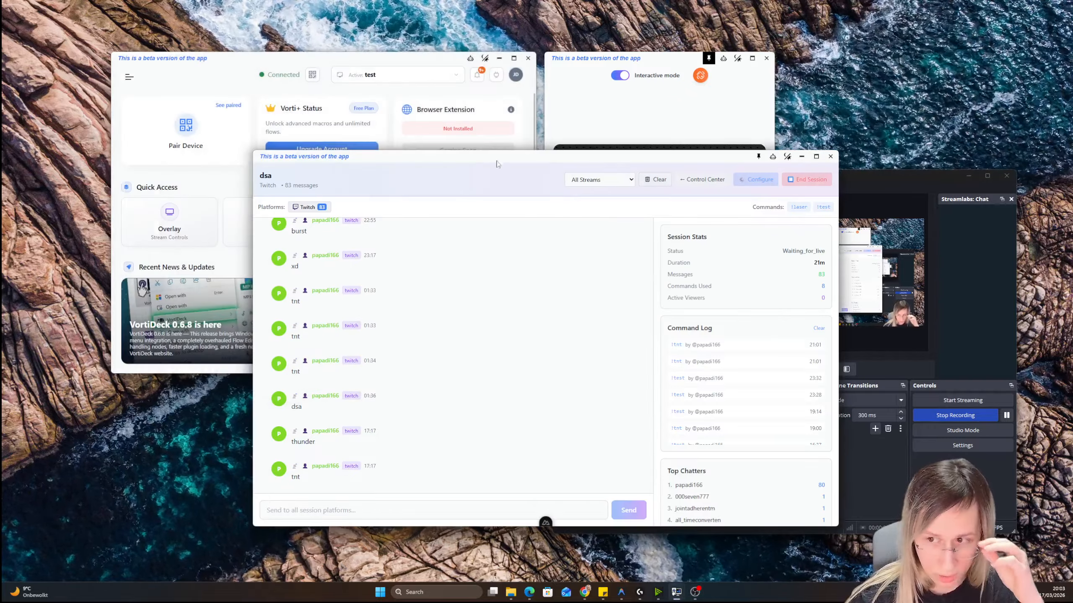
{"action": "left_click", "coordinate": [703, 180]}
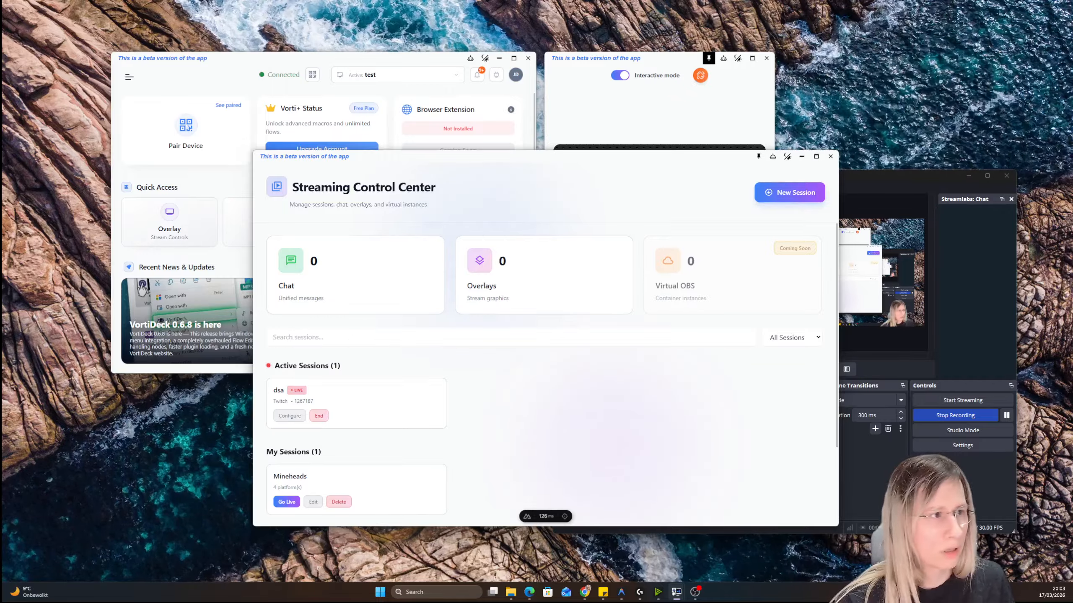
{"action": "left_click_drag", "start_coordinate": [1, 142], "coordinate": [772, 152]}
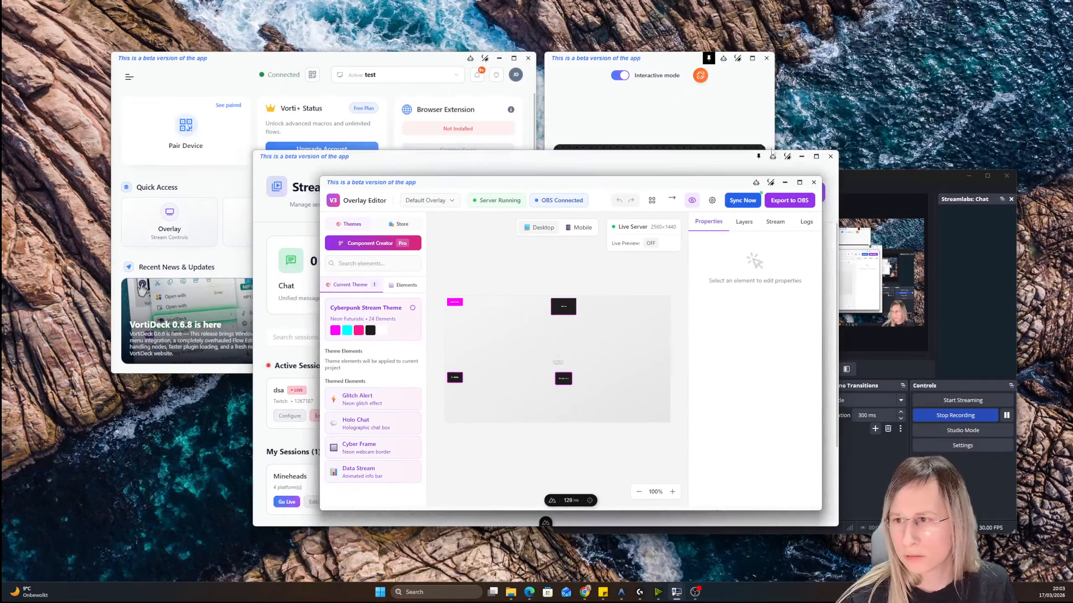
{"action": "left_click", "coordinate": [802, 156]}
Place the Overlay Editor beside OBS and make the two locked overlay sources in the OBS scene visible
{"action": "left_click", "coordinate": [566, 311]}
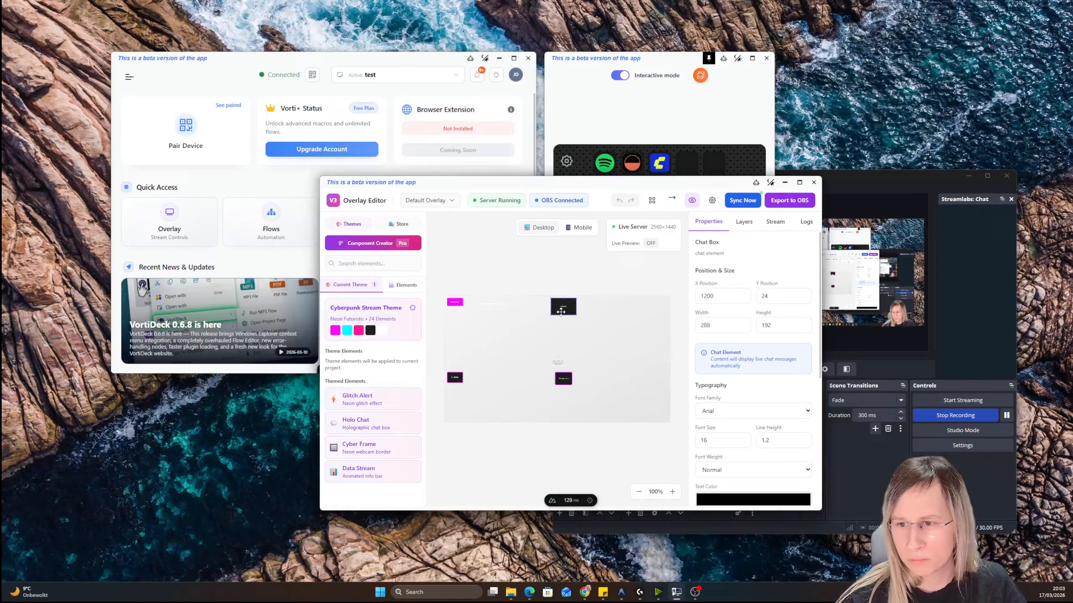
{"action": "left_click_drag", "start_coordinate": [646, 177], "coordinate": [420, 105]}
{"action": "left_click_drag", "start_coordinate": [868, 171], "coordinate": [801, 165]}
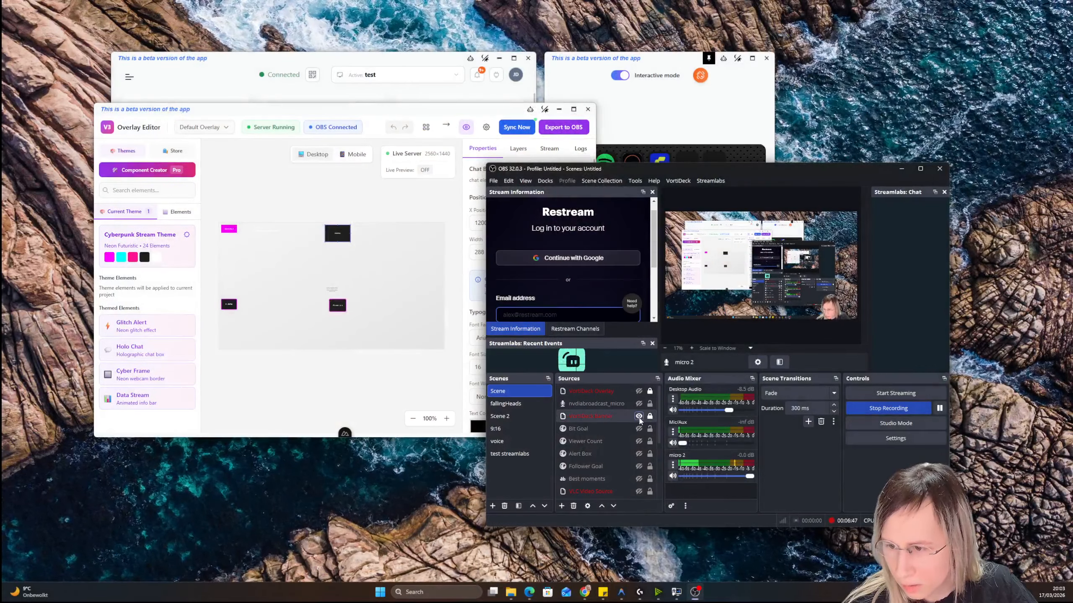
{"action": "left_click", "coordinate": [639, 391]}
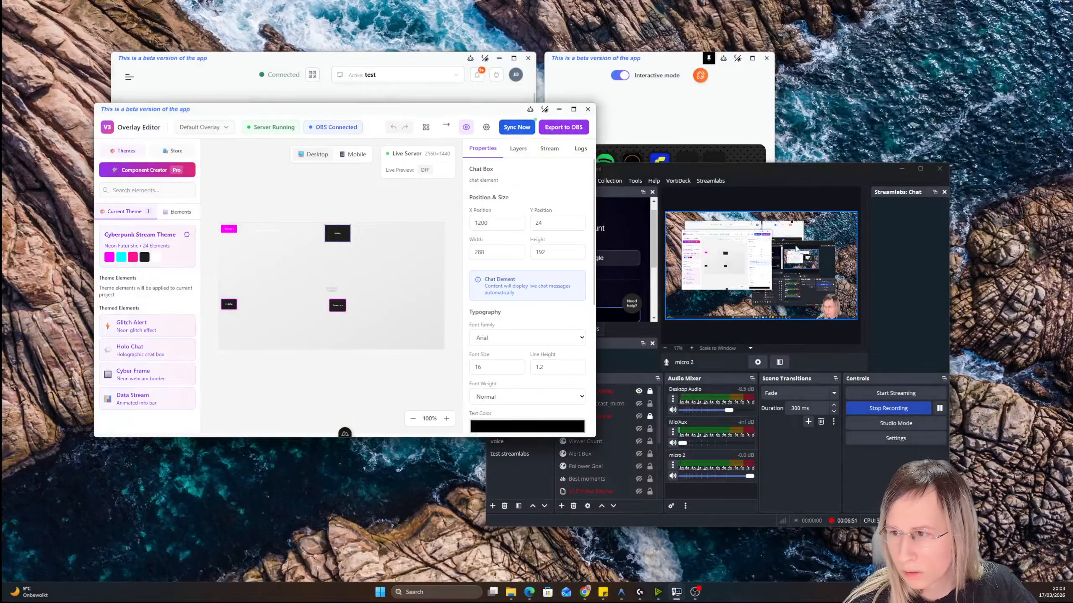
Move the Chat Box element to the overlay's upper-right corner, at about X 2267, Y 0, and set its text color to dark red
{"action": "left_click_drag", "start_coordinate": [347, 236], "coordinate": [442, 234]}
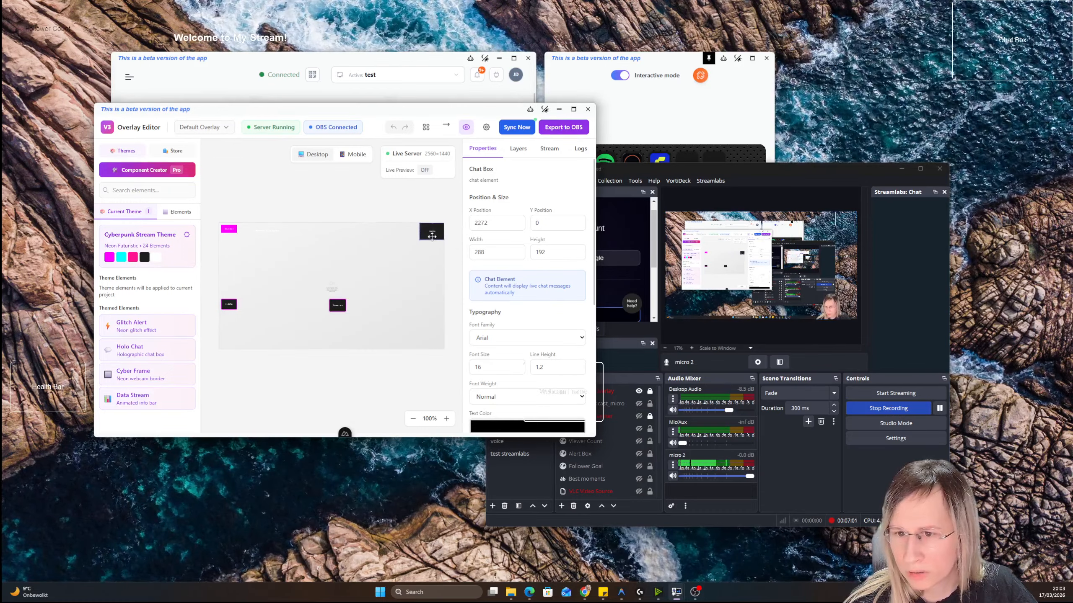
{"action": "left_click", "coordinate": [528, 424]}
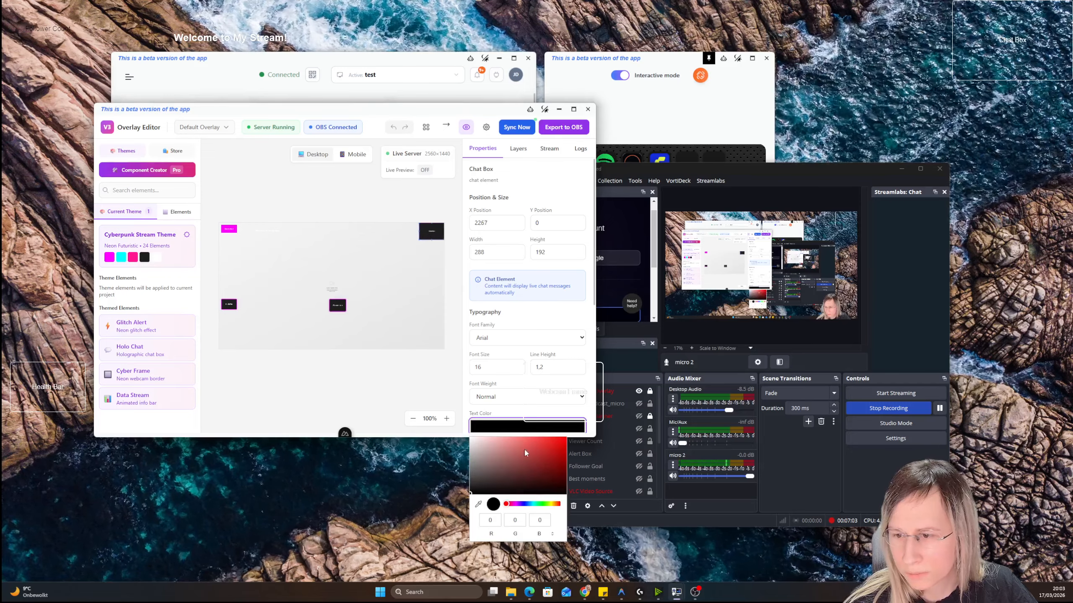
{"action": "scroll", "coordinate": [503, 342], "scroll_direction": "down", "scroll_amount": 3}
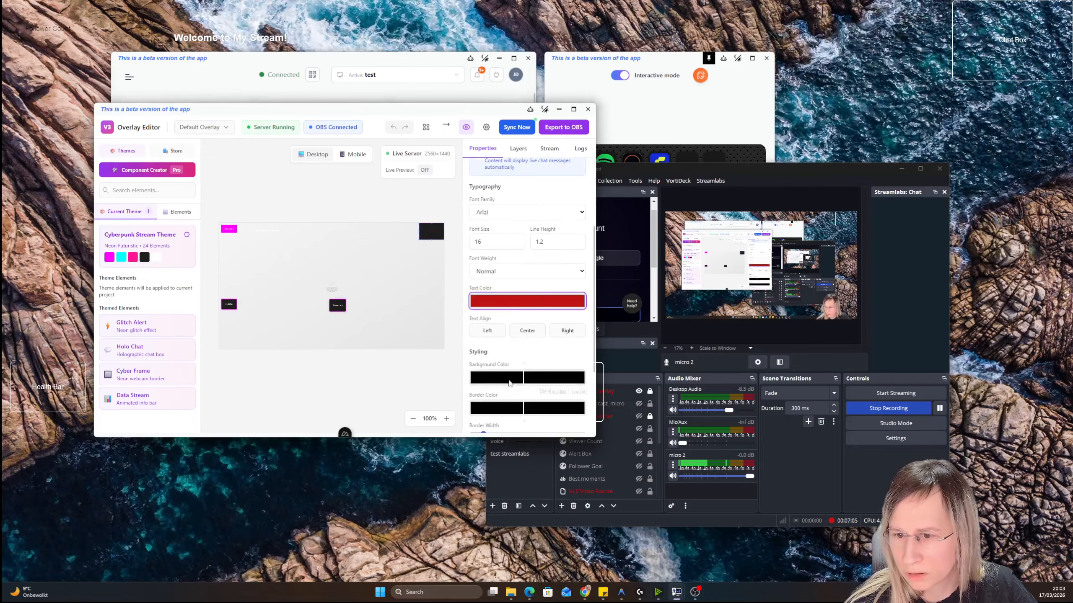
Set the Chat Box's background color to pure red (255, 0, 0)
{"action": "left_click", "coordinate": [508, 381]}
{"action": "left_click_drag", "start_coordinate": [495, 404], "coordinate": [577, 382]}
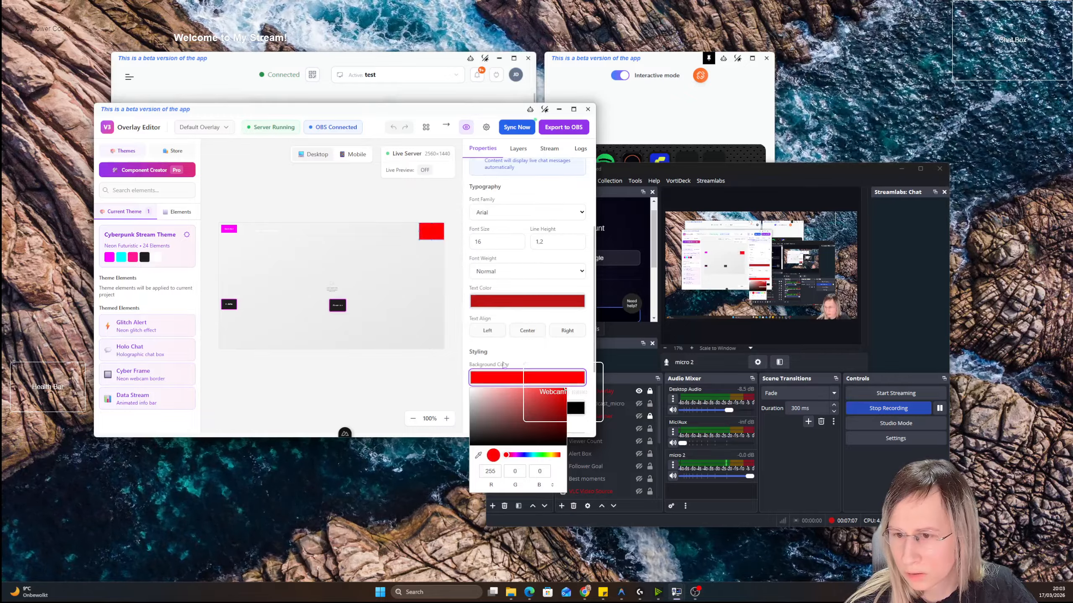
{"action": "left_click", "coordinate": [430, 379]}
Set the Chat Box's background color to black and position it against the overlay's right edge, slightly below the corner
{"action": "scroll", "coordinate": [507, 251], "scroll_direction": "up", "scroll_amount": 3}
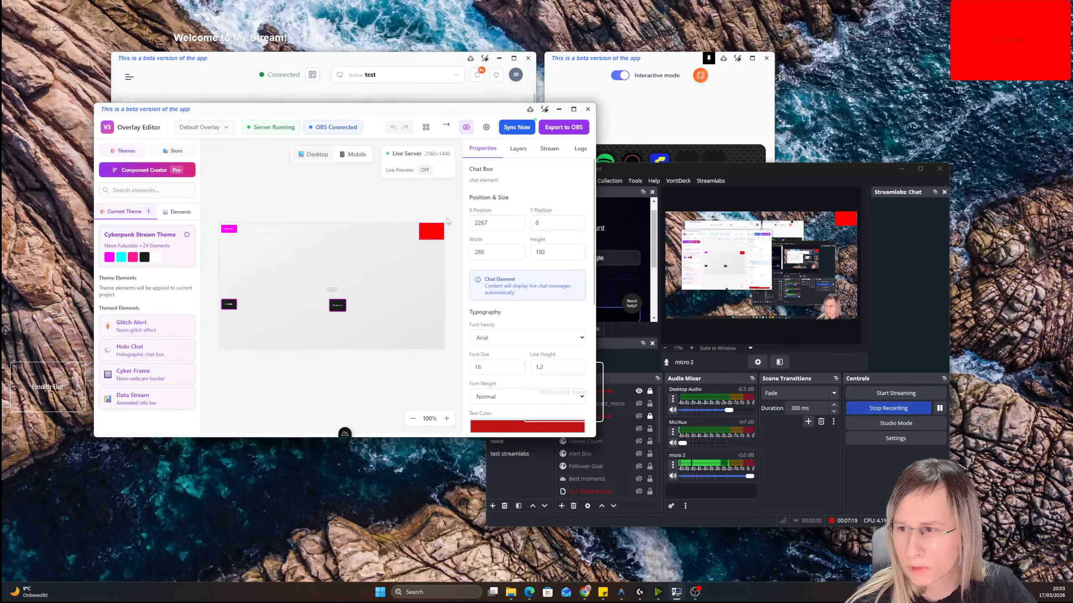
{"action": "left_click_drag", "start_coordinate": [428, 228], "coordinate": [415, 241]}
{"action": "scroll", "coordinate": [553, 390], "scroll_direction": "down", "scroll_amount": 4}
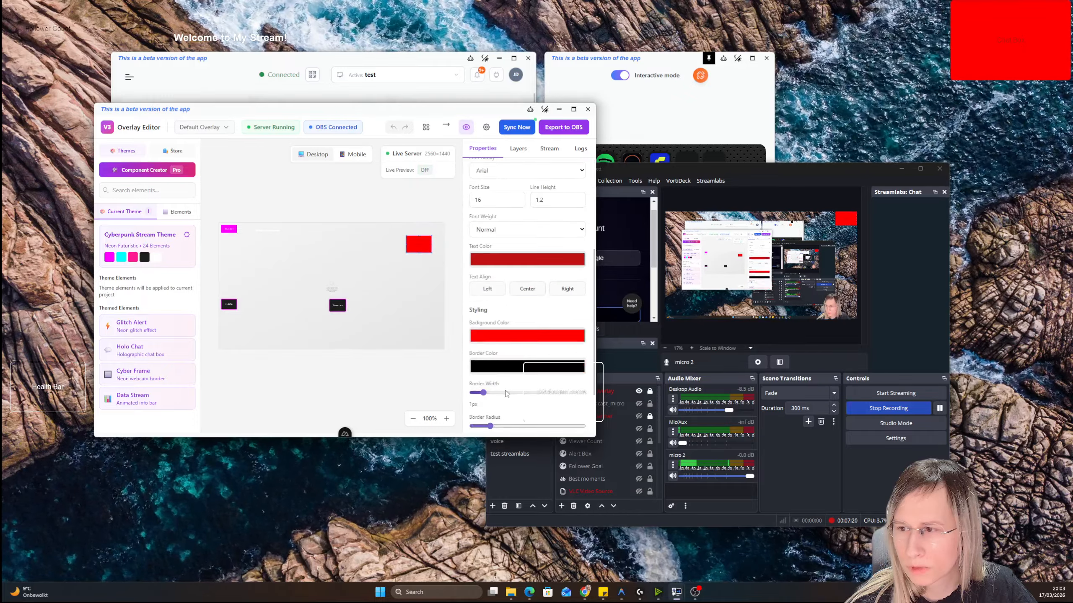
{"action": "left_click", "coordinate": [488, 338]}
{"action": "left_click_drag", "start_coordinate": [528, 380], "coordinate": [581, 433]}
{"action": "left_click", "coordinate": [541, 316]}
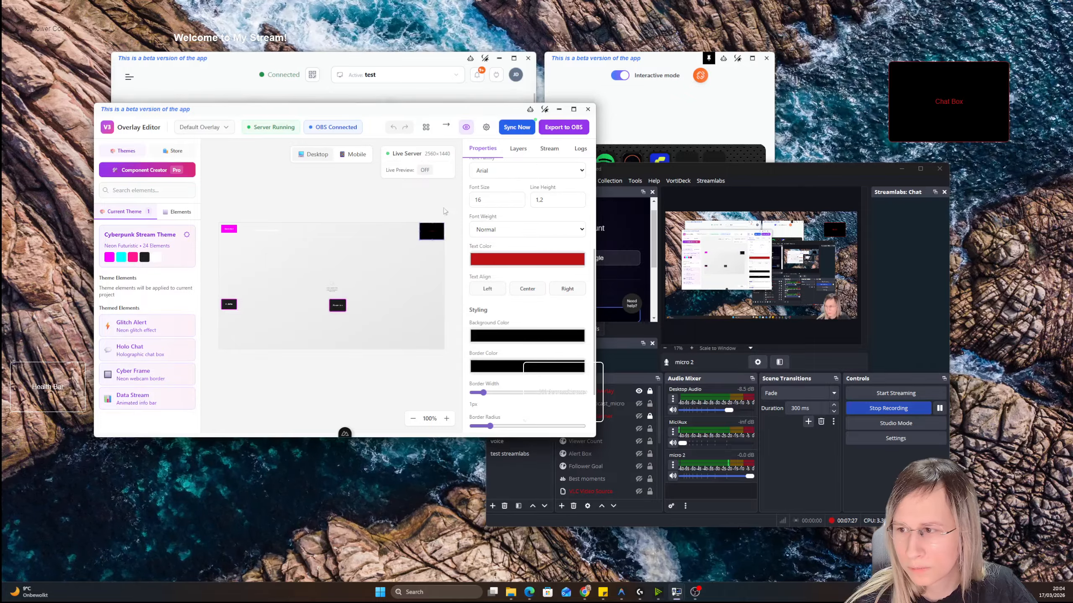
{"action": "mouse_move", "coordinate": [436, 230]}
{"action": "left_mouse_down"}
{"action": "mouse_move", "coordinate": [381, 273]}
{"action": "mouse_move", "coordinate": [428, 225]}
{"action": "left_mouse_up"}
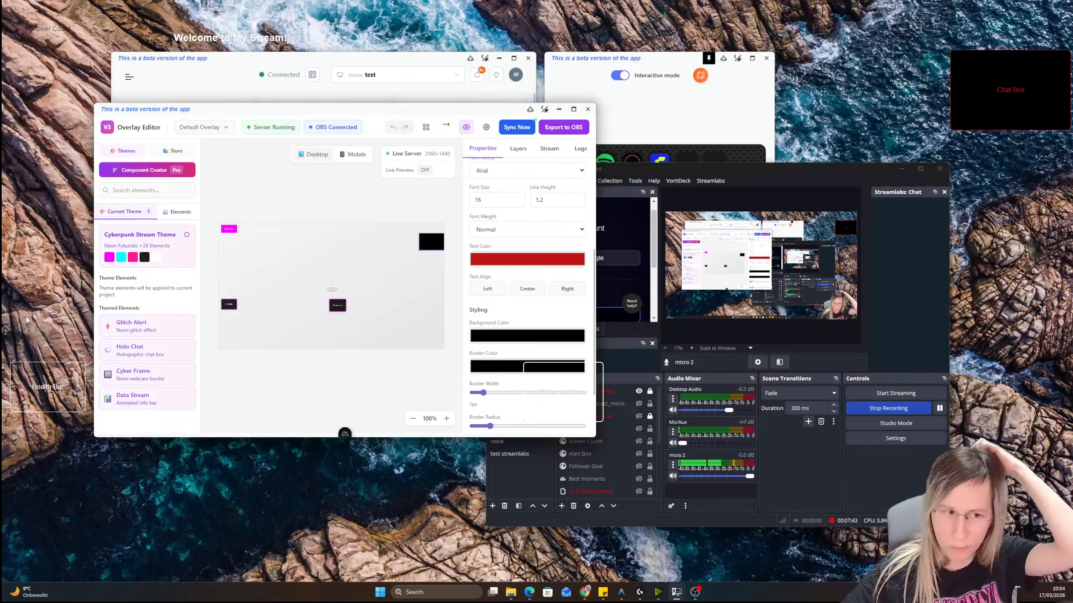
Close the Overlay Editor and move the main VortiDeck window with its deck preview lower on the desktop
{"action": "left_click", "coordinate": [587, 110]}
{"action": "left_click", "coordinate": [368, 74]}
{"action": "left_click_drag", "start_coordinate": [356, 61], "coordinate": [379, 121]}
Open the Deck Editor and examine the Make Pixel art context menu item's file type, visibility and action settings, closing them without updating
{"action": "right_click", "coordinate": [360, 64]}
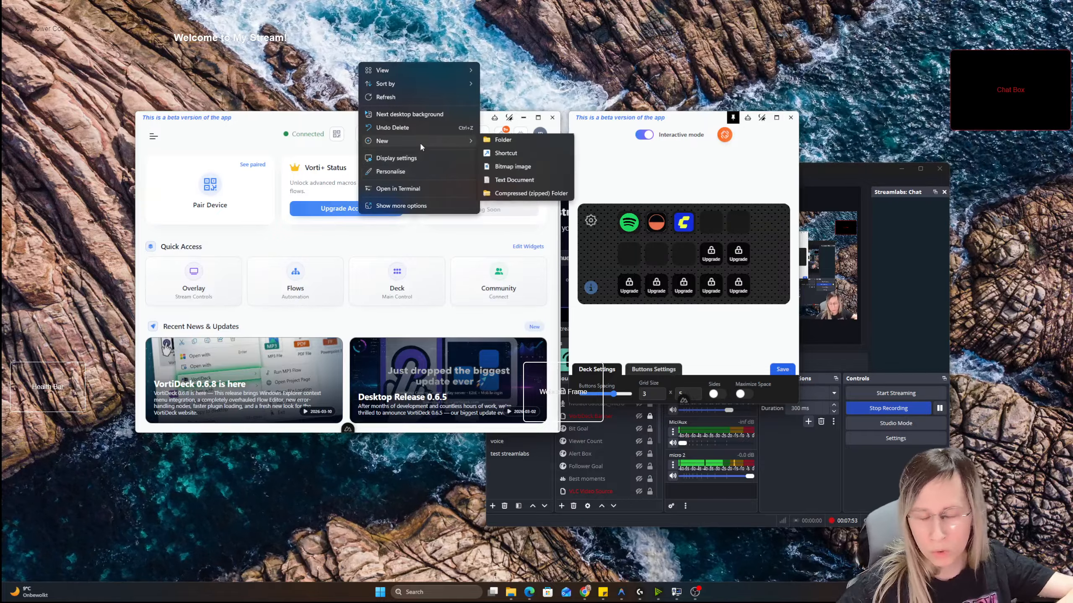
{"action": "left_click", "coordinate": [407, 273]}
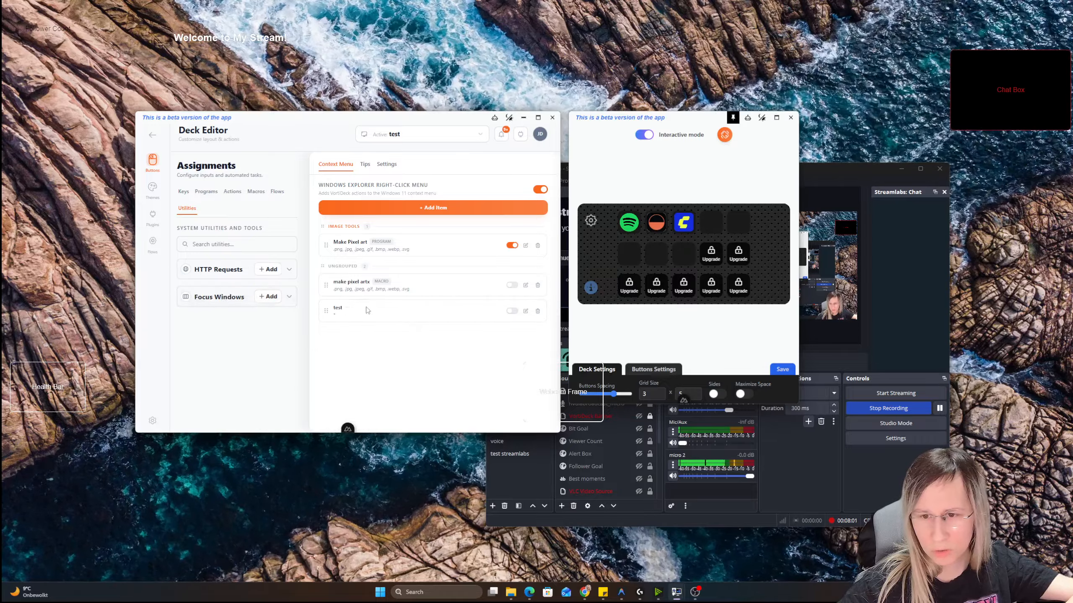
{"action": "left_click", "coordinate": [526, 246]}
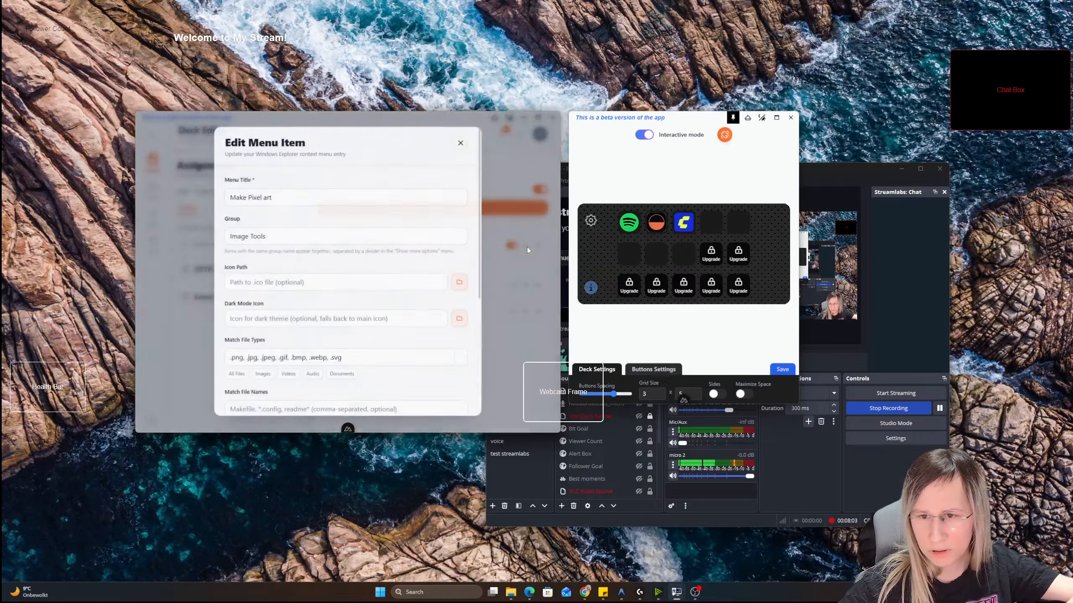
{"action": "scroll", "coordinate": [296, 275], "scroll_direction": "down", "scroll_amount": 4}
{"action": "scroll", "coordinate": [294, 278], "scroll_direction": "up", "scroll_amount": 3}
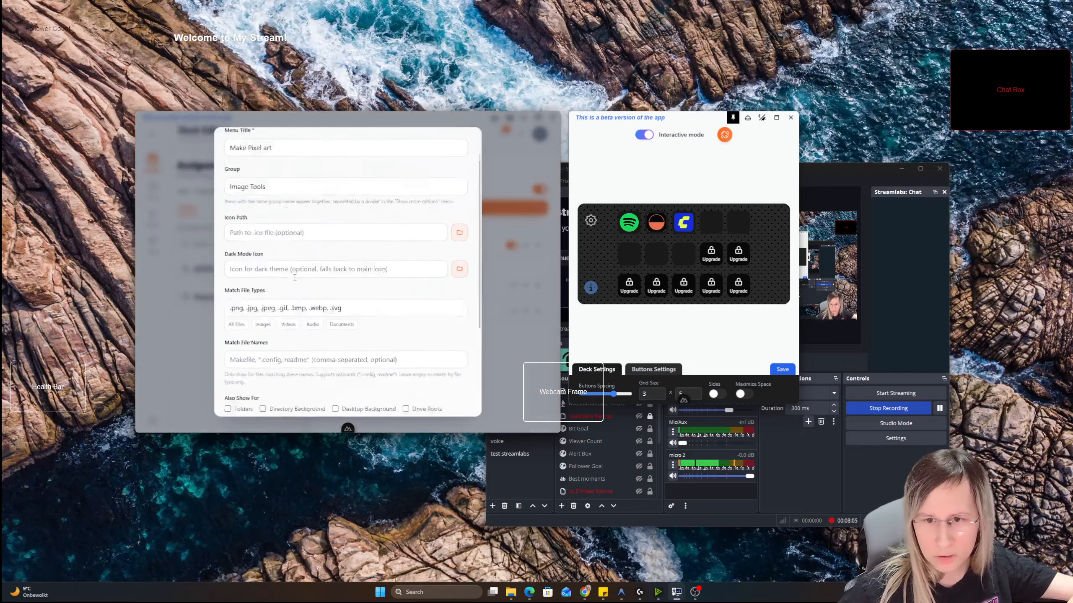
{"action": "scroll", "coordinate": [295, 278], "scroll_direction": "up", "scroll_amount": 1}
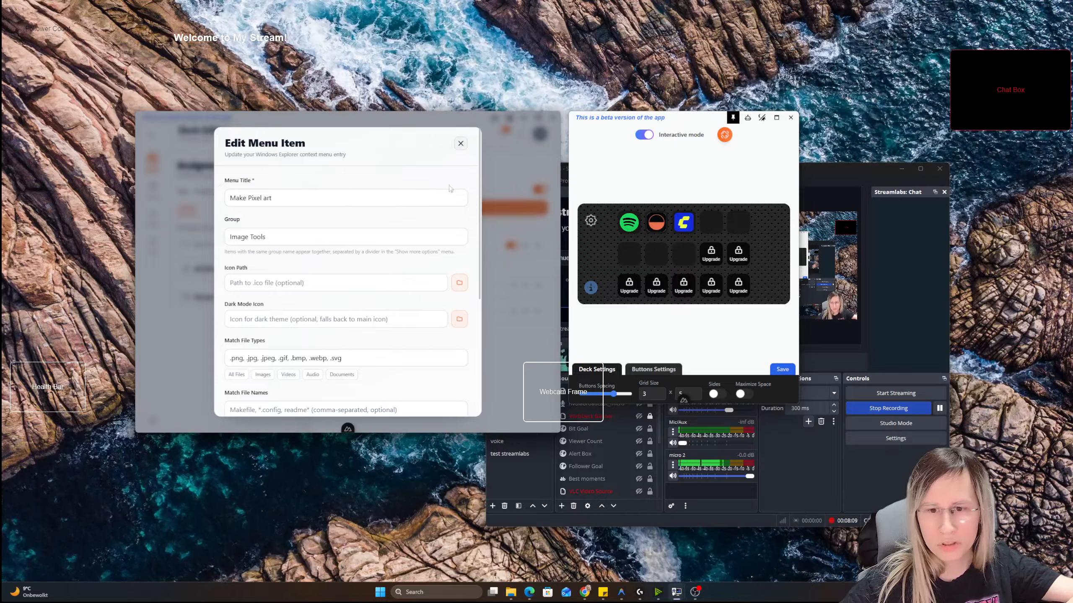
{"action": "scroll", "coordinate": [449, 189], "scroll_direction": "down", "scroll_amount": 5}
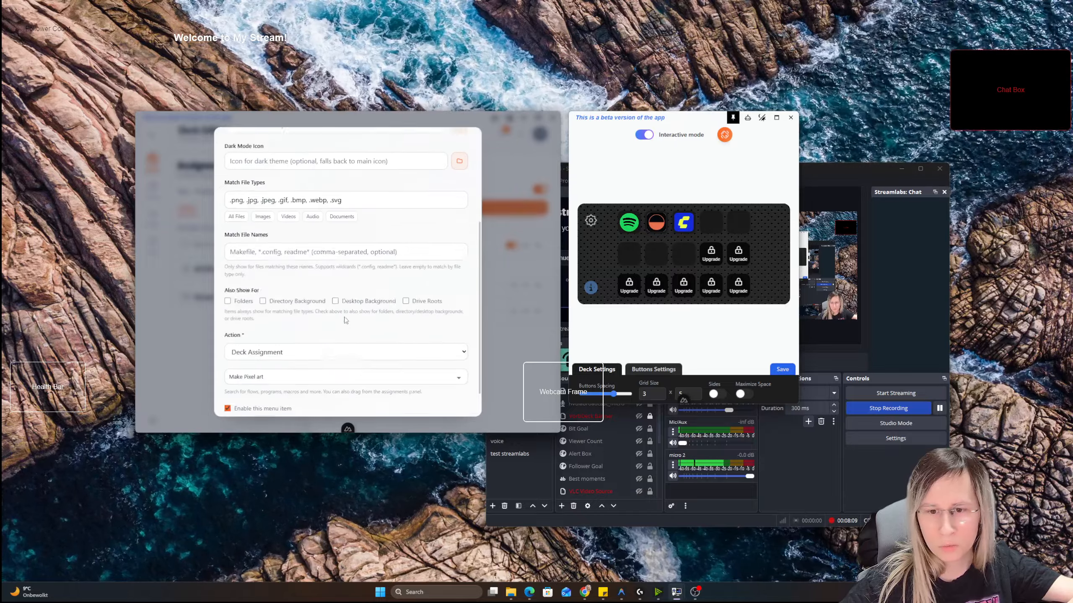
{"action": "scroll", "coordinate": [466, 149], "scroll_direction": "up", "scroll_amount": 5}
{"action": "left_click", "coordinate": [463, 146]}
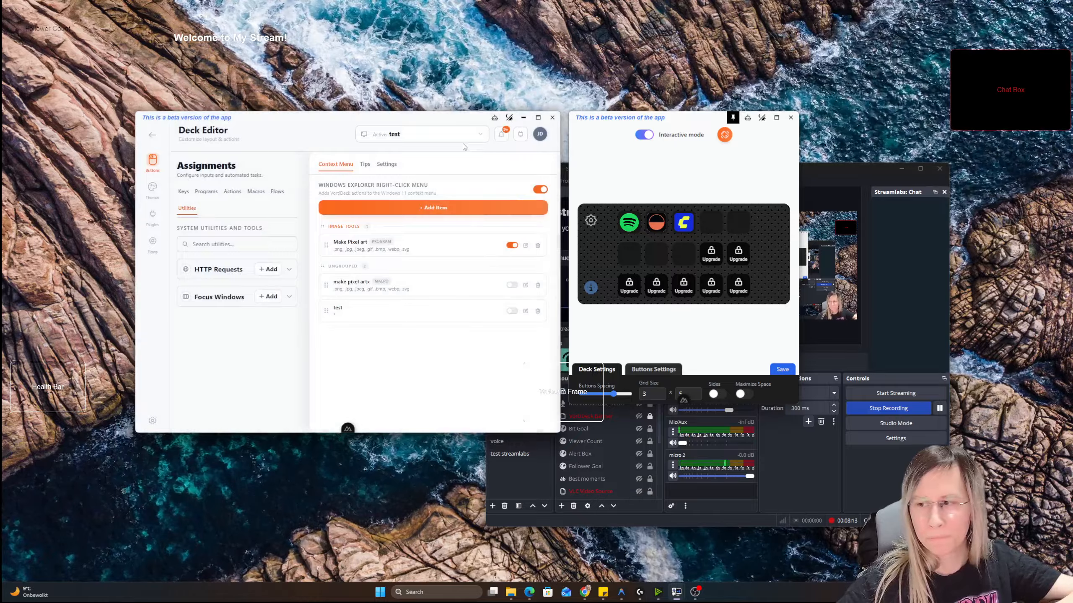
Show the Windows desktop's context menu, then minimize the Deck Editor window
{"action": "right_click", "coordinate": [325, 75]}
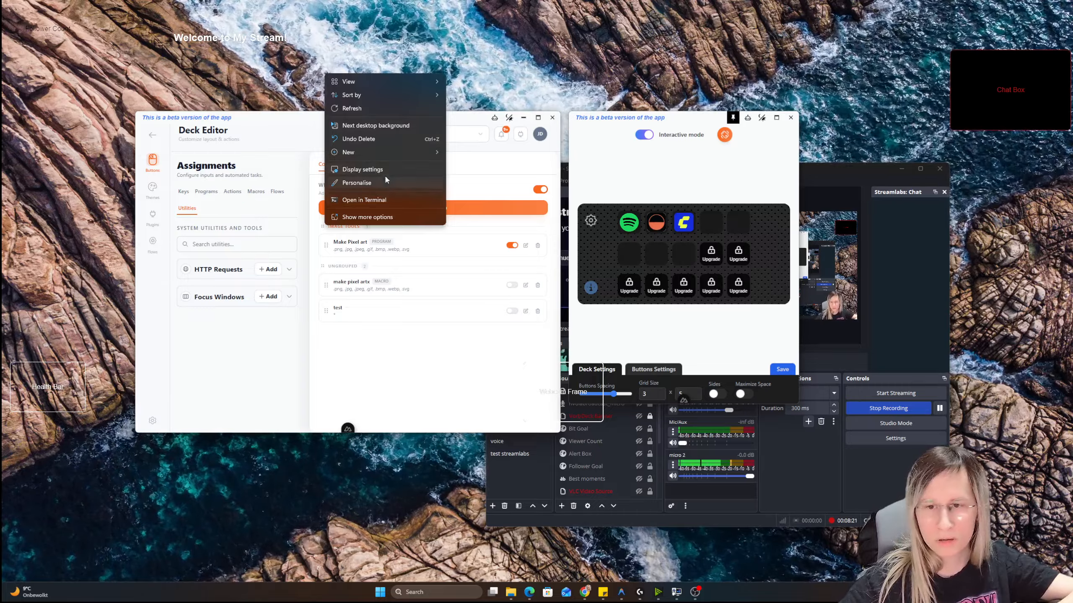
{"action": "left_click", "coordinate": [523, 118]}
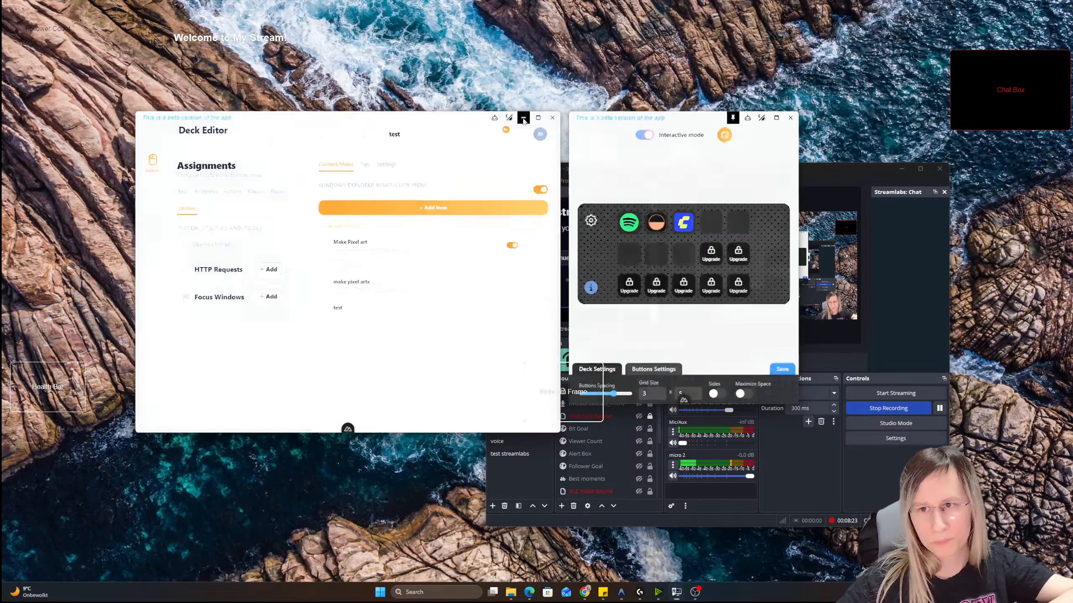